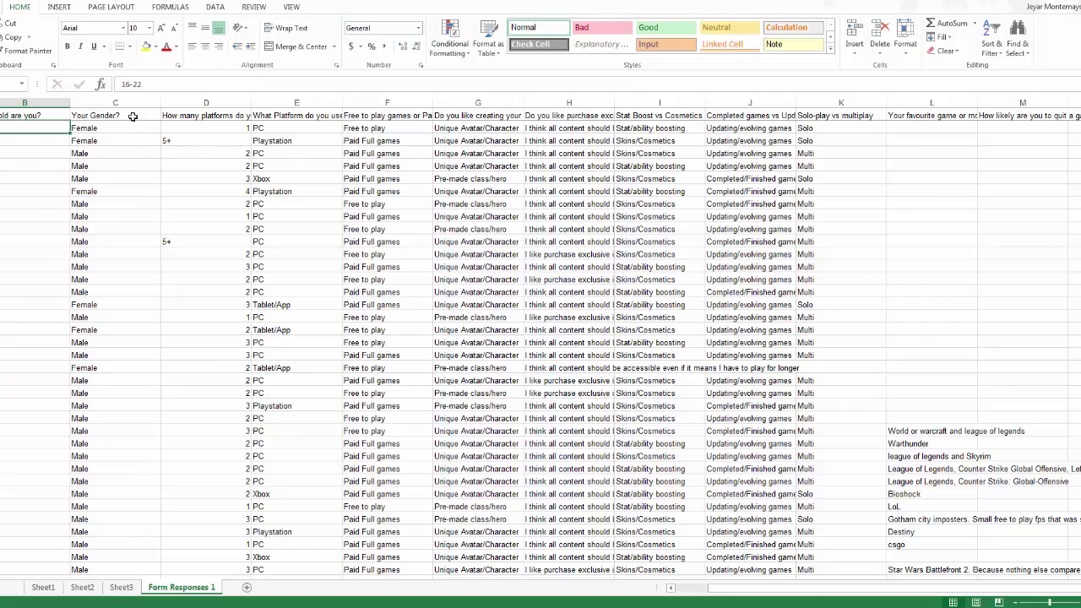
# Create a PivotTable from the Form Responses 1 data range on a new worksheet.
pyautogui.click(60, 7)
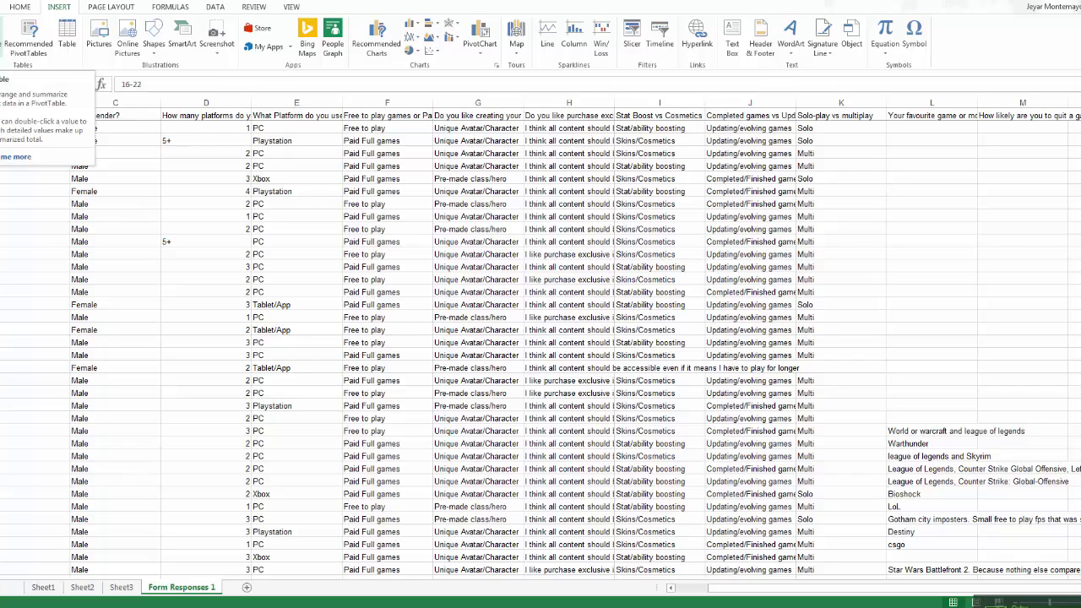
pyautogui.click(2, 38)
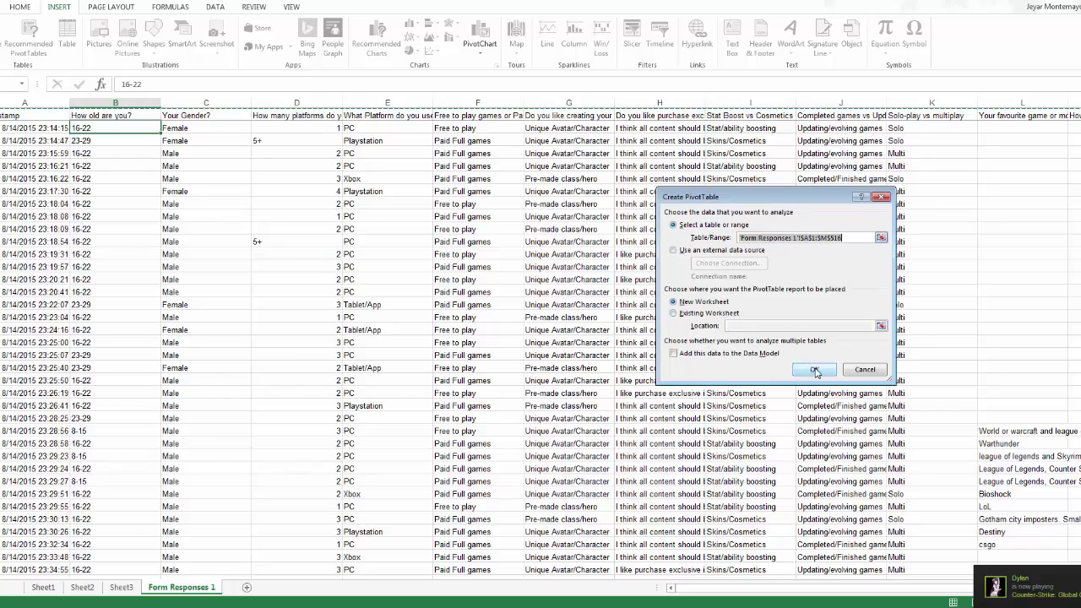
pyautogui.click(816, 371)
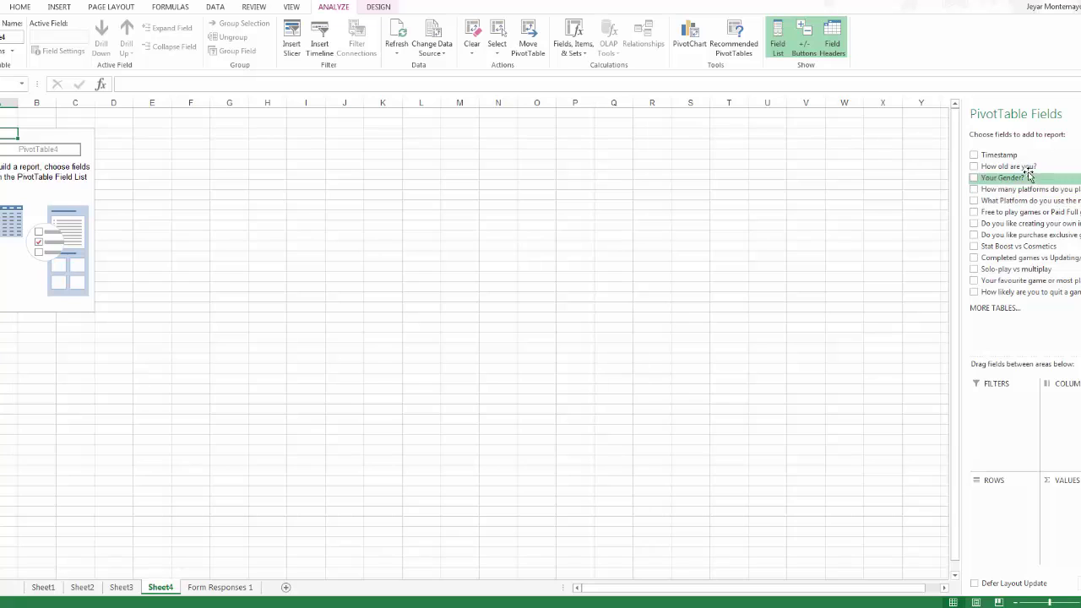
# Lay out the PivotTable with the number of platforms as rows, Your Gender? as columns and the pay-to-win quit likelihood as values.
pyautogui.moveTo(1026, 189); pyautogui.dragTo(1014, 500)
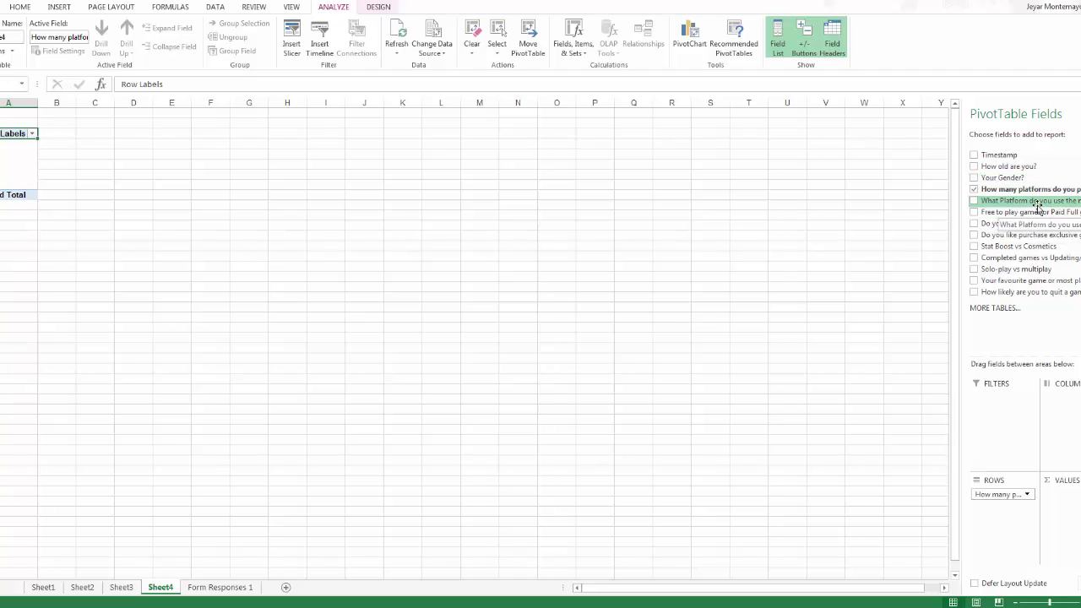
pyautogui.moveTo(1033, 179); pyautogui.dragTo(1064, 393)
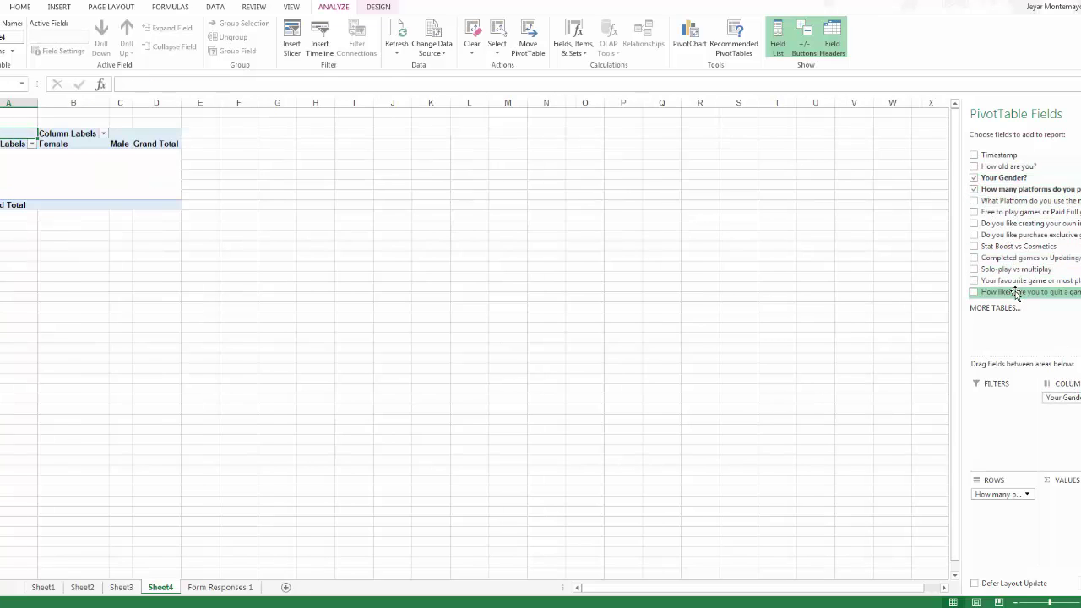
pyautogui.moveTo(1018, 293); pyautogui.dragTo(1074, 507)
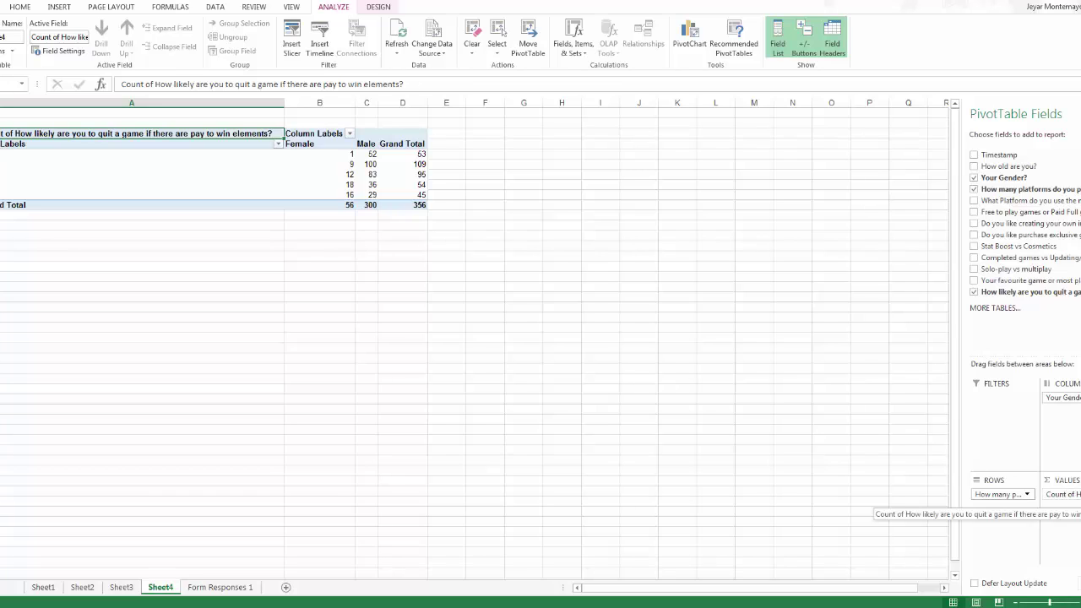
# Summarize the pay-to-win quit likelihood values by Average.
pyautogui.click(1063, 495)
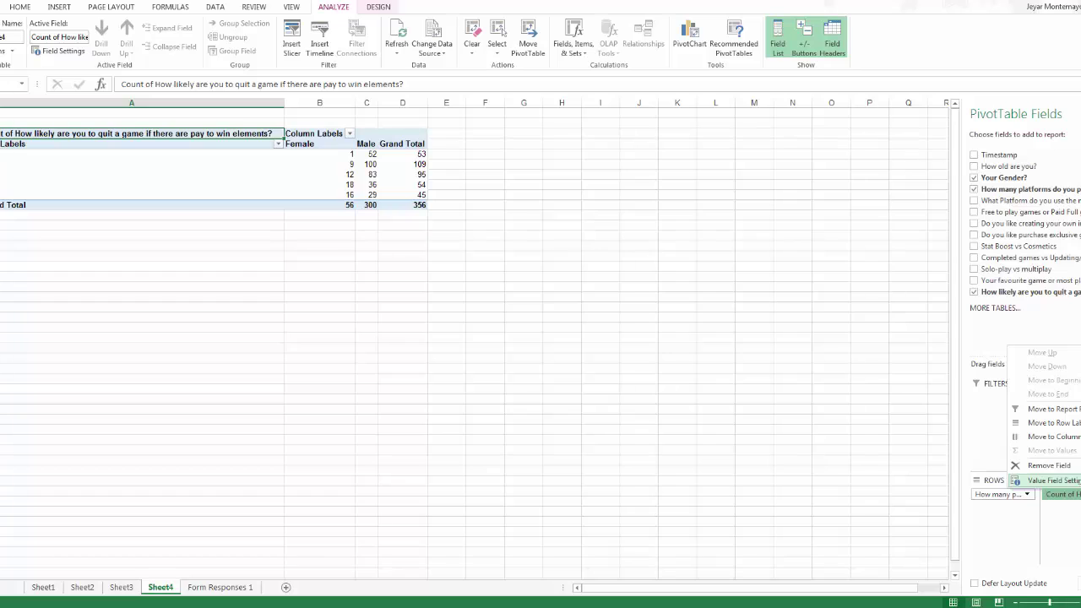
pyautogui.click(1047, 479)
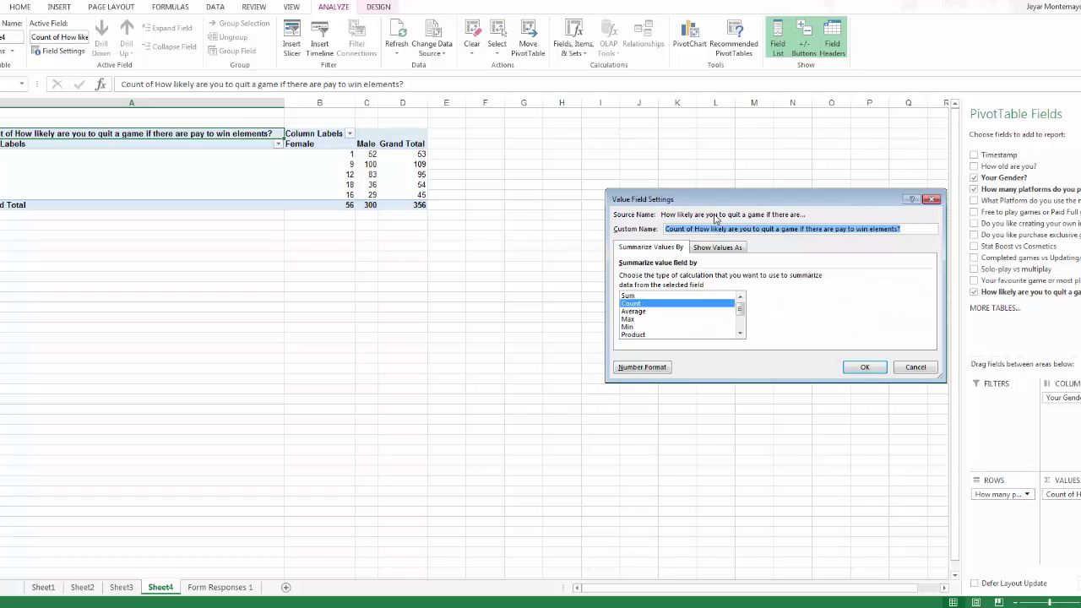
pyautogui.click(653, 312)
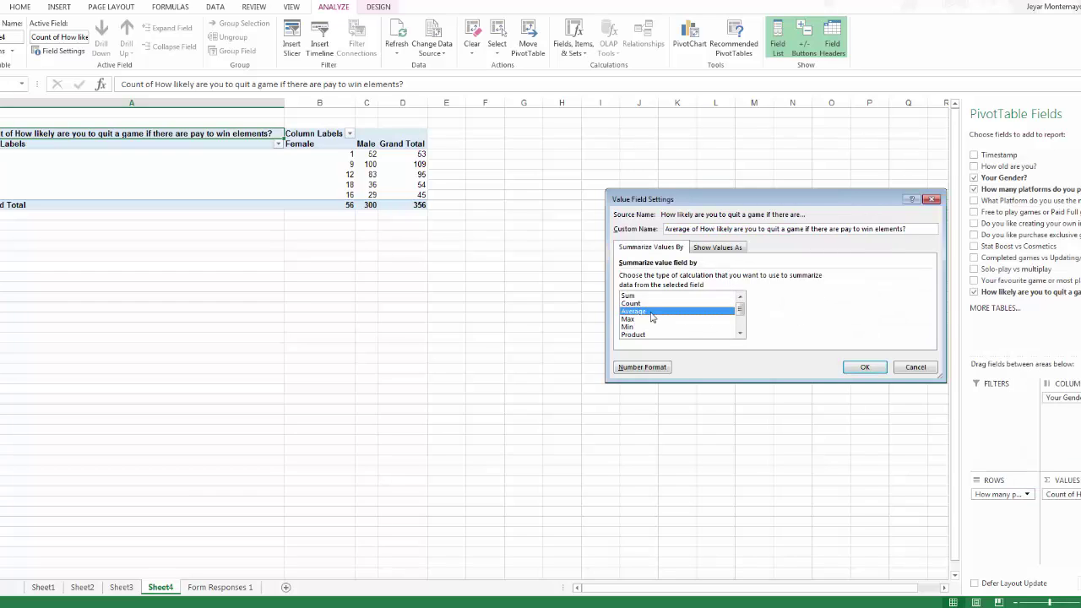
pyautogui.click(864, 369)
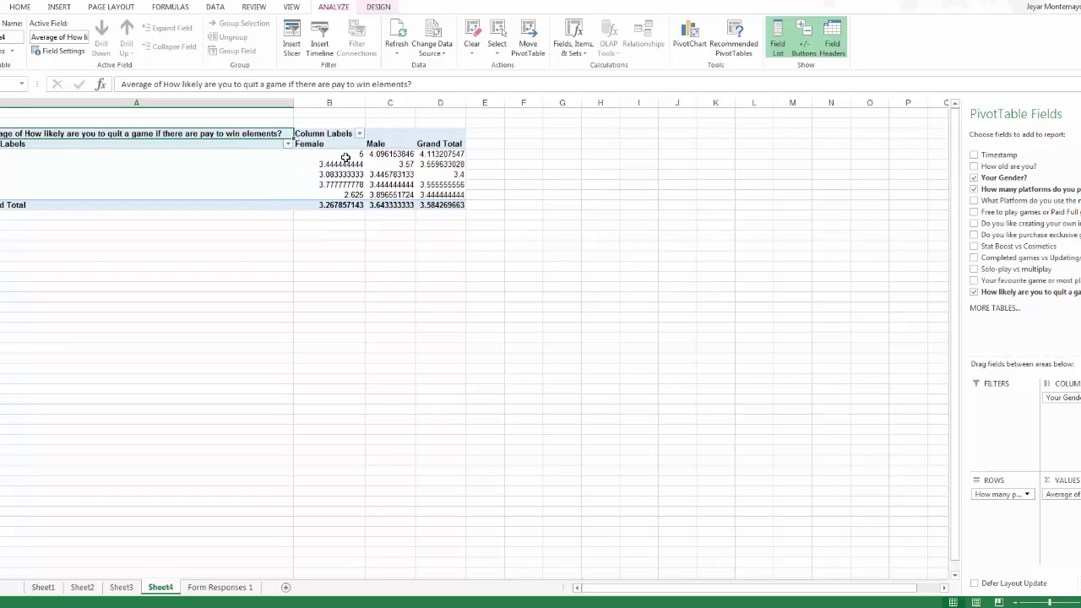
# Calculate the sample covariance between platform counts and female averages in A12 with =COVARIANCE.S(A5:A9,B5:B9).
pyautogui.moveTo(348, 159)
pyautogui.moveTo(404, 156)
pyautogui.click(168, 224)
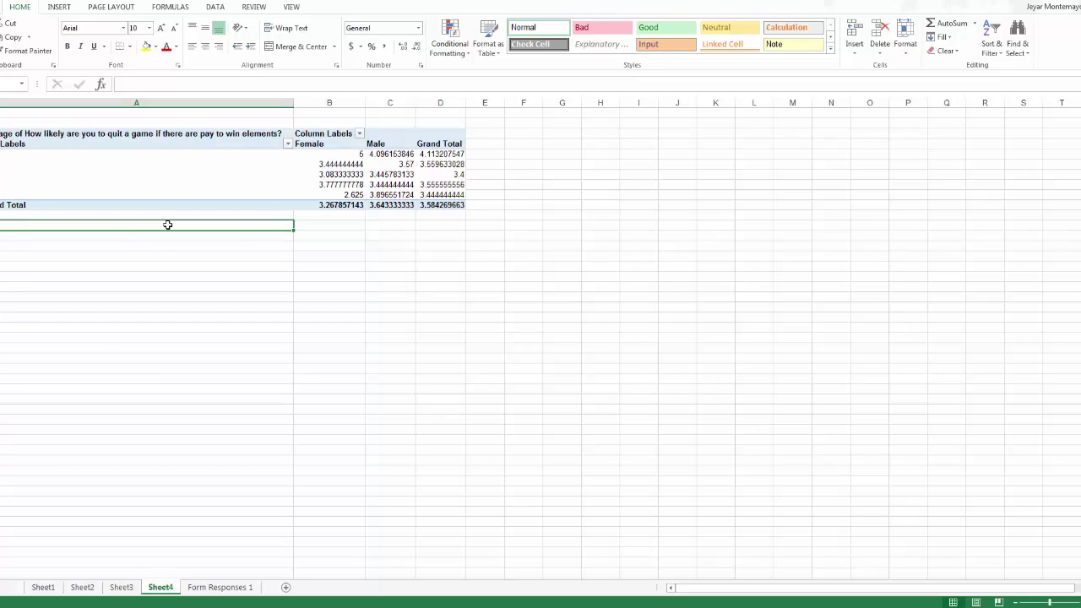
pyautogui.write('=')
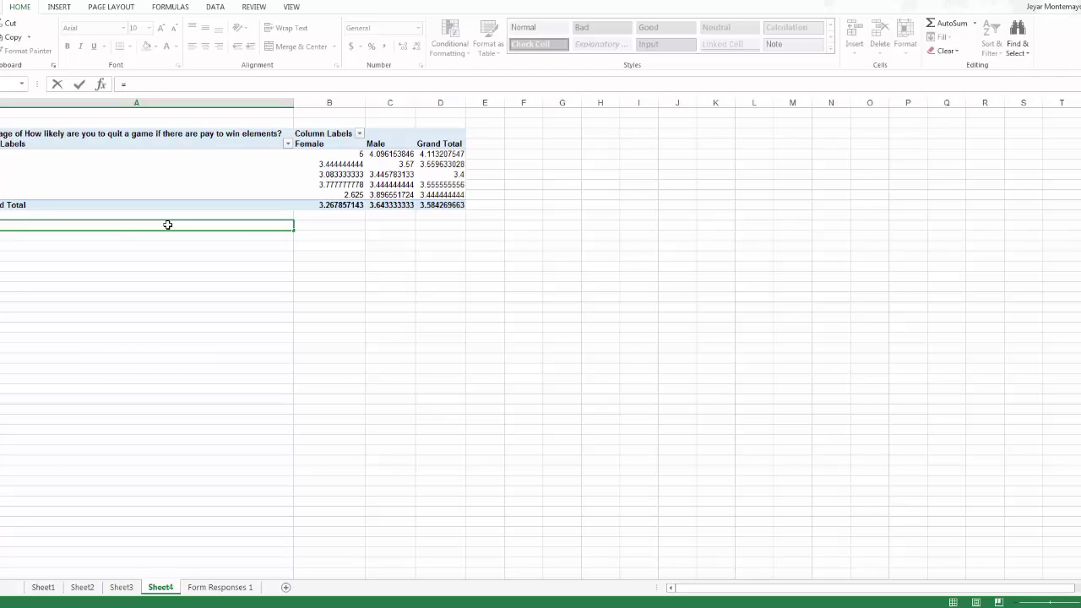
pyautogui.write('Co')
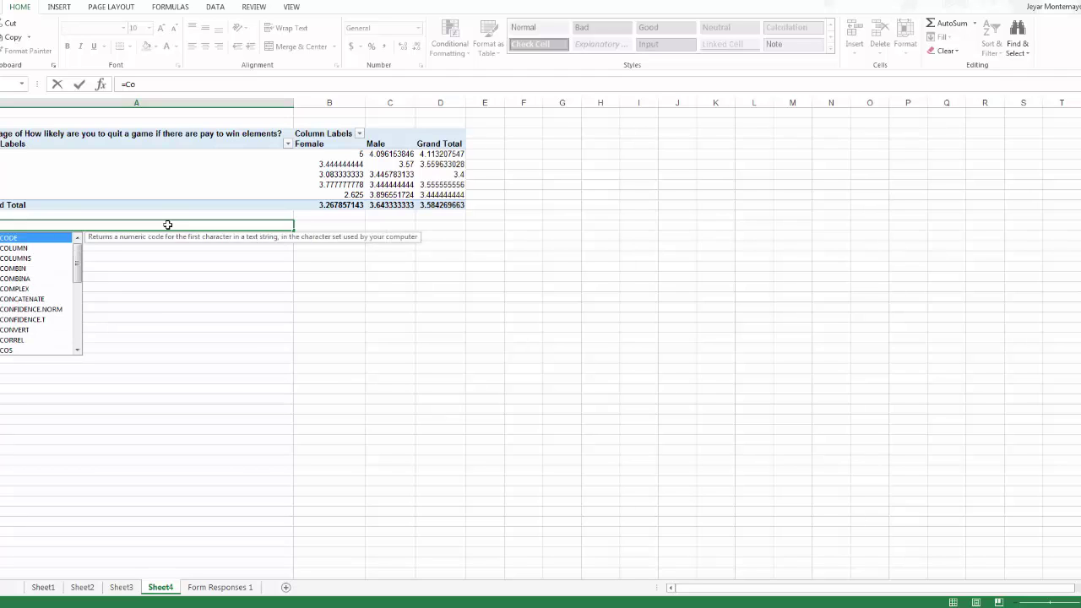
pyautogui.write('varianc')
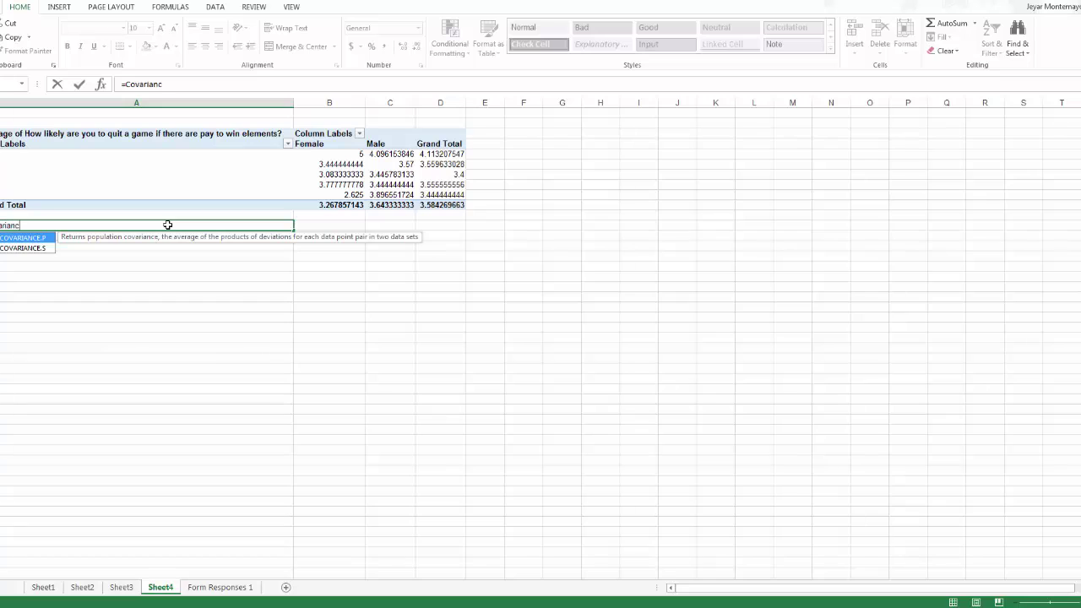
pyautogui.write('e.s')
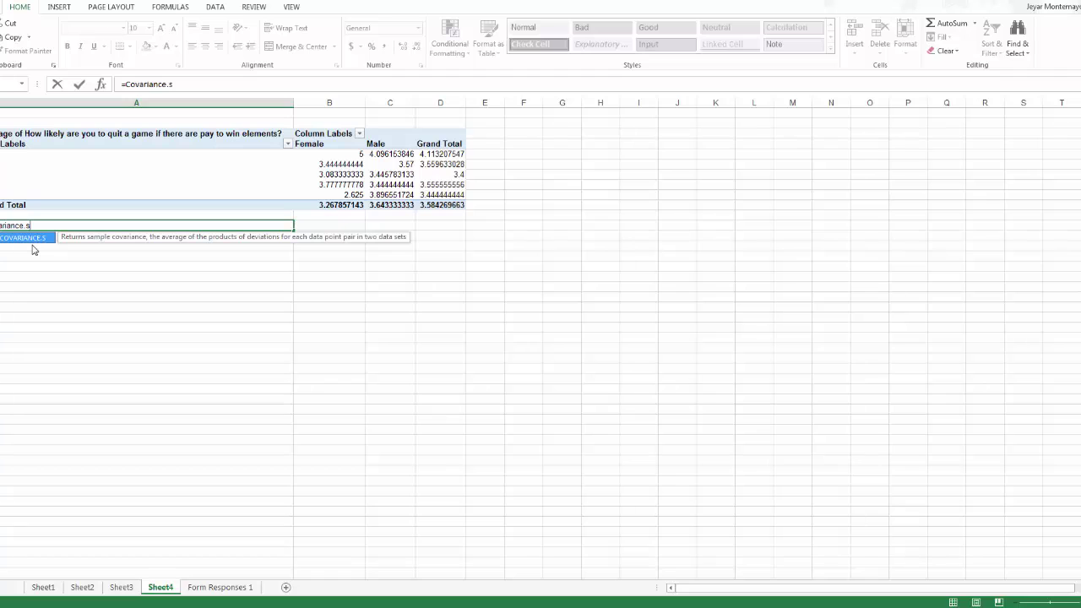
pyautogui.write('(')
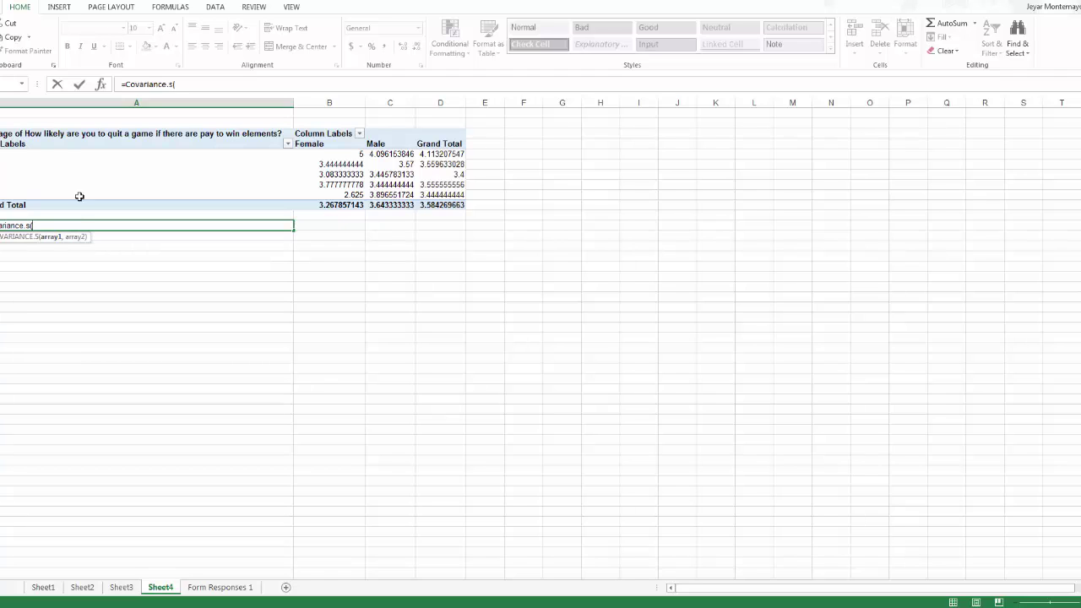
pyautogui.moveTo(53, 154); pyautogui.dragTo(49, 195)
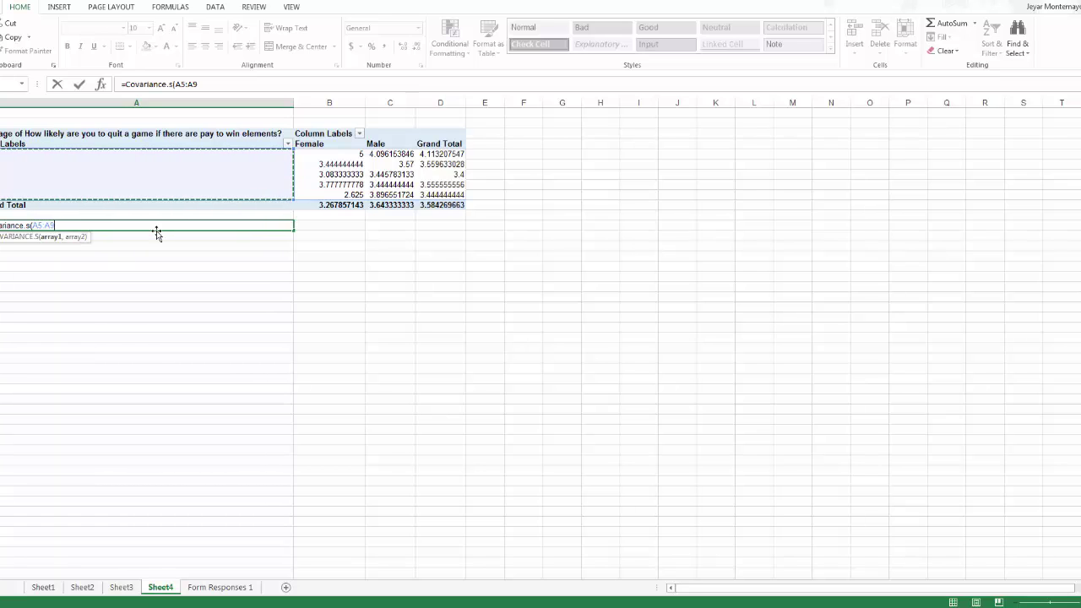
pyautogui.write(',')
pyautogui.moveTo(324, 156); pyautogui.dragTo(308, 201)
pyautogui.write(')')
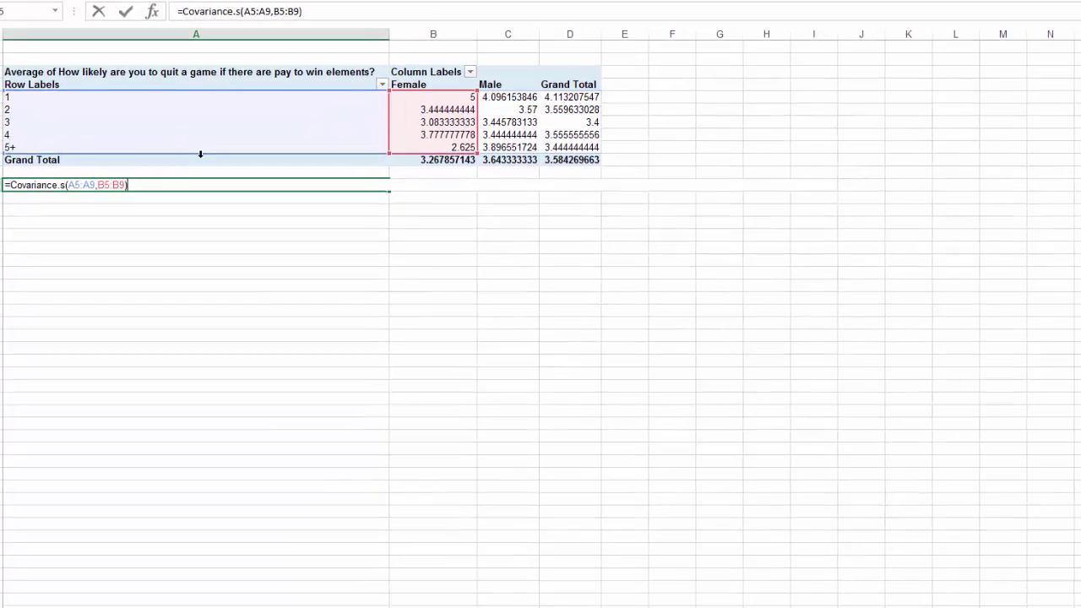
pyautogui.press('Return')
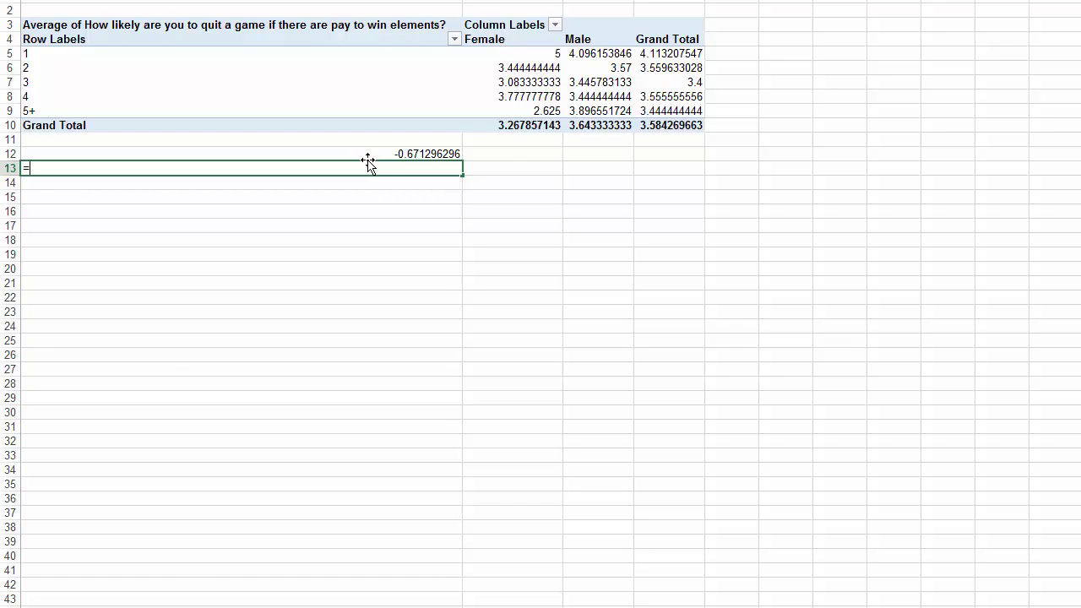
# Calculate the correlation between platform counts and female averages in A13 with =CORREL(A5:A9,B5:B9).
pyautogui.write('corr')
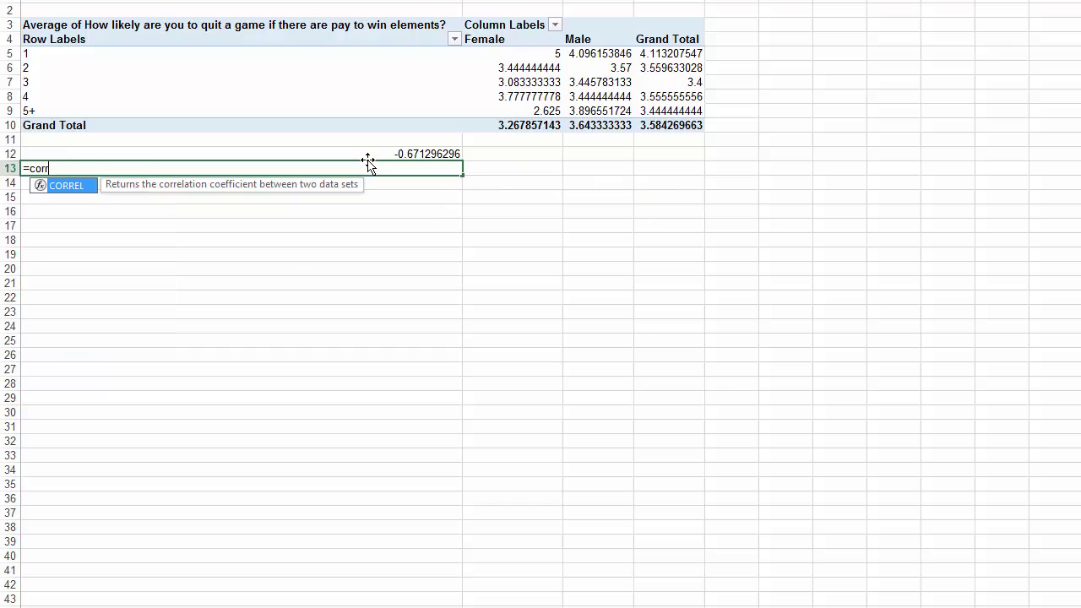
pyautogui.write('el(')
pyautogui.moveTo(84, 54); pyautogui.dragTo(76, 110)
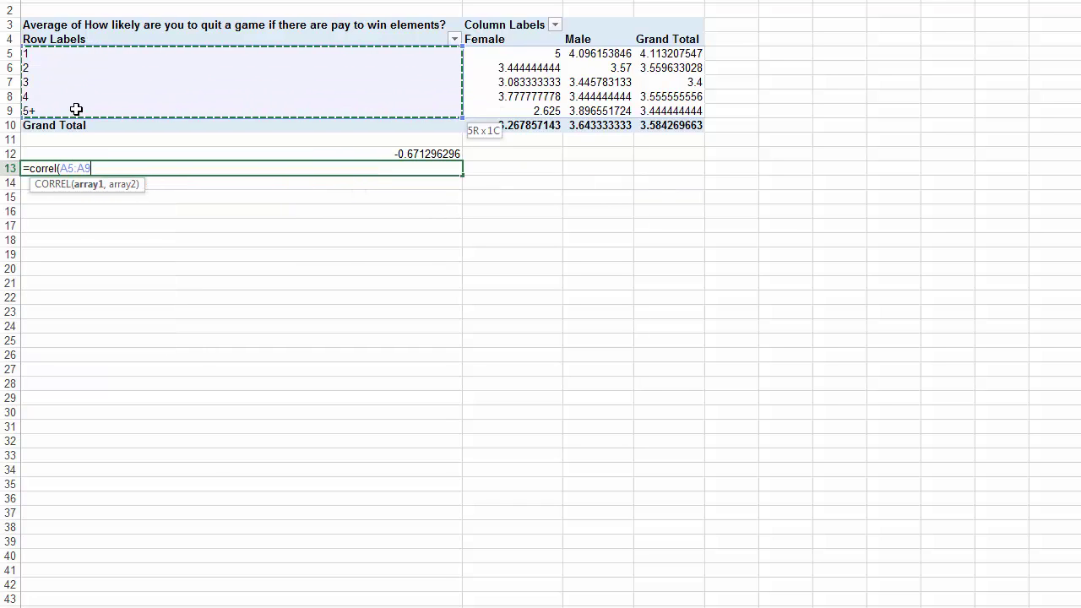
pyautogui.write(',')
pyautogui.moveTo(545, 53); pyautogui.dragTo(546, 111)
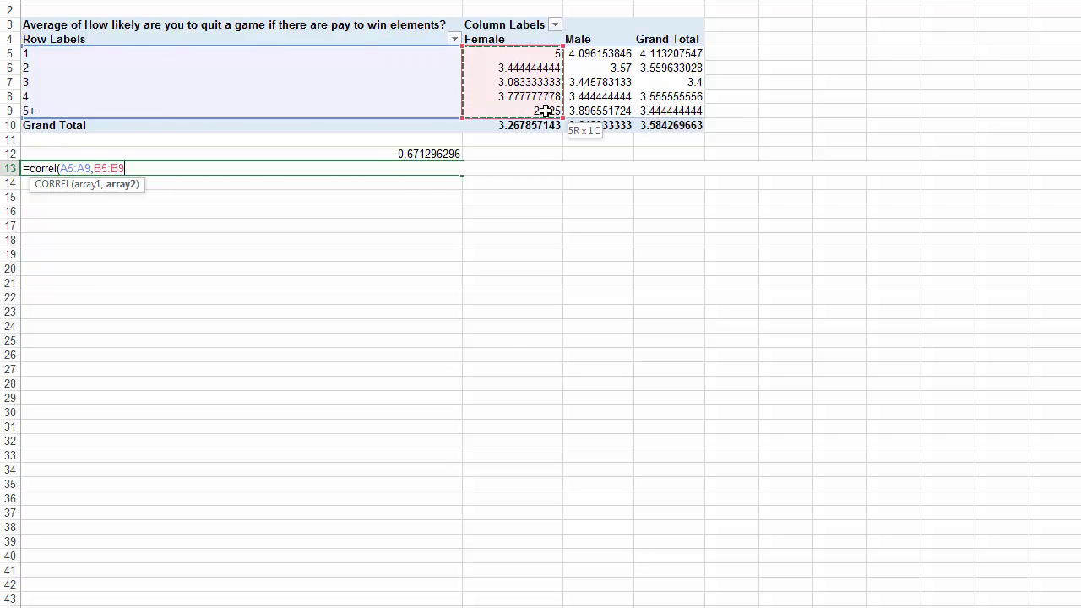
pyautogui.write(')')
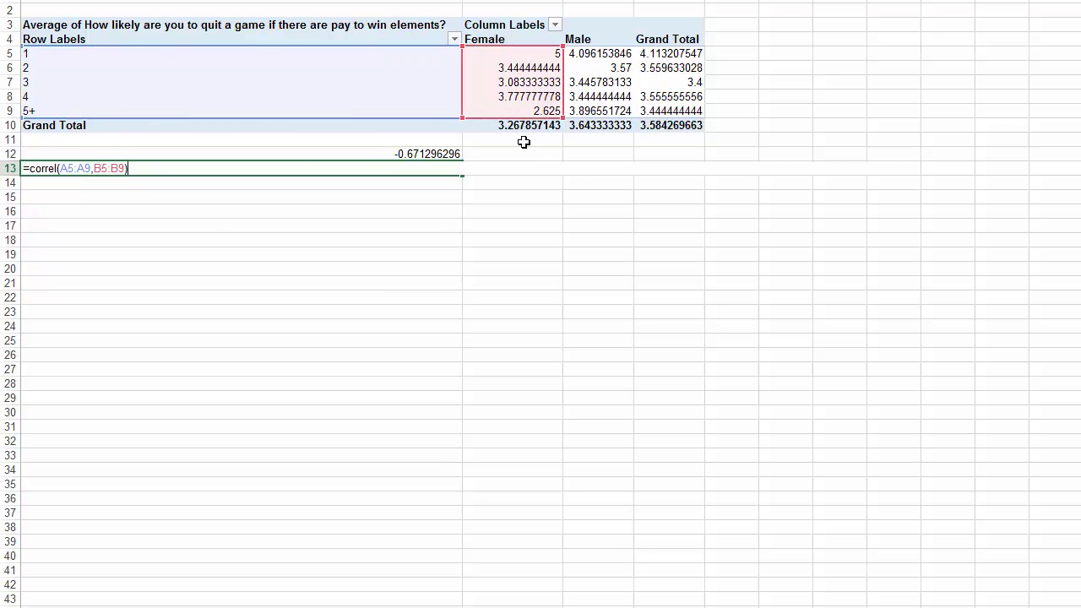
pyautogui.press('Return')
pyautogui.click(409, 153)
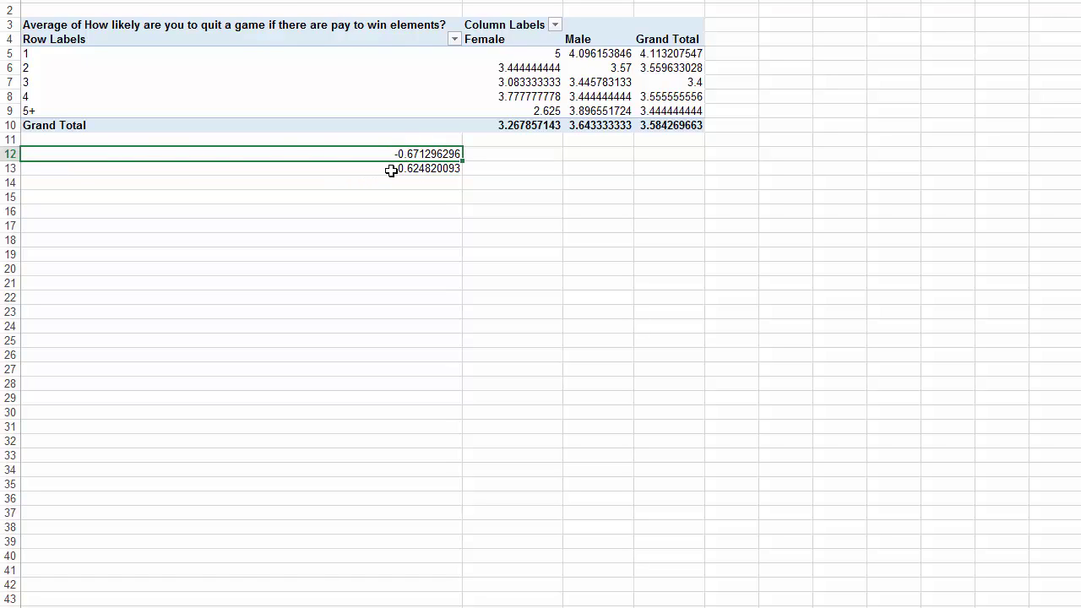
pyautogui.click(398, 167)
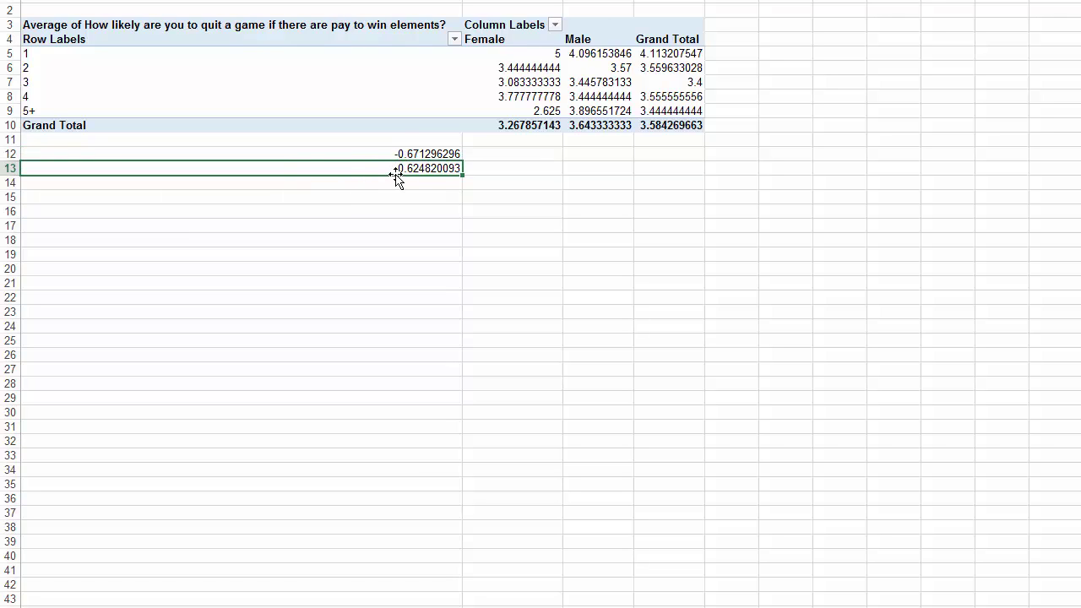
pyautogui.click(487, 159)
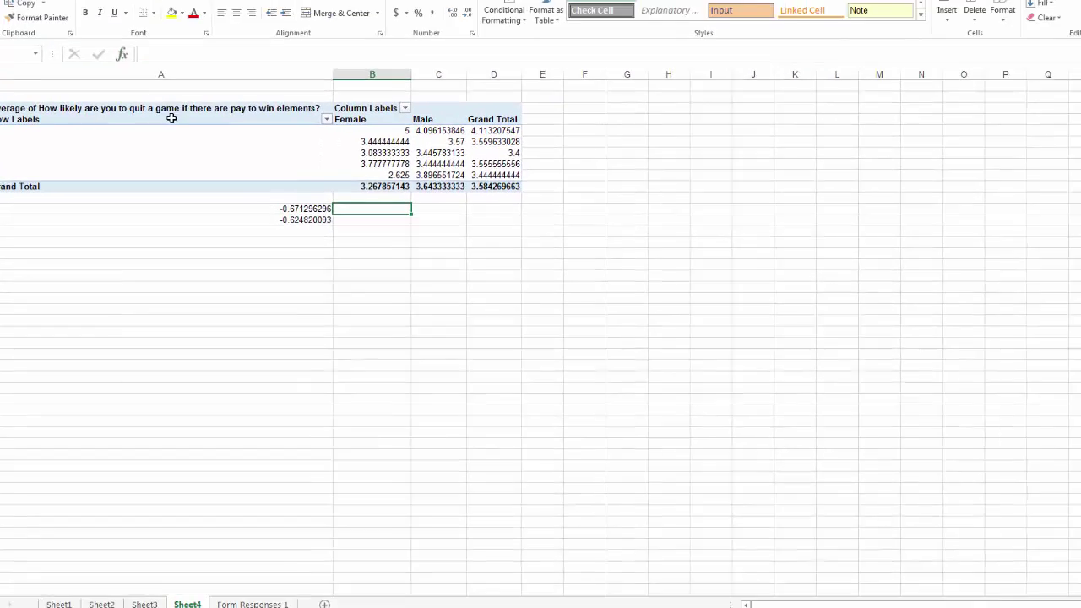
# Remove the gender field from the PivotTable columns and delete the covariance and correlation formulas in A12 and A13.
pyautogui.click(256, 39)
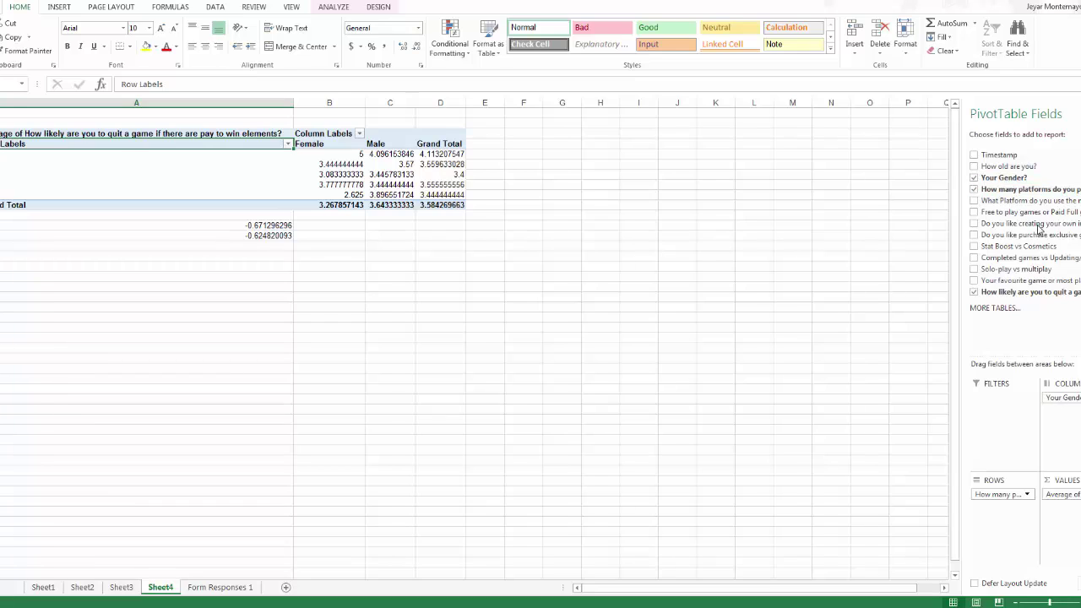
pyautogui.moveTo(1063, 398); pyautogui.dragTo(1040, 229)
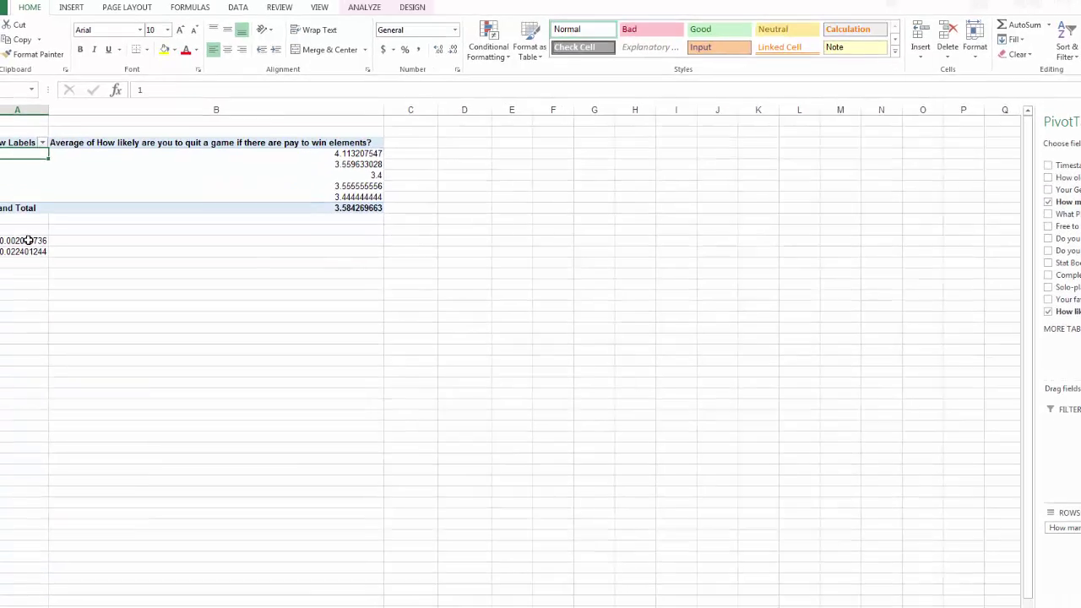
pyautogui.click(25, 225)
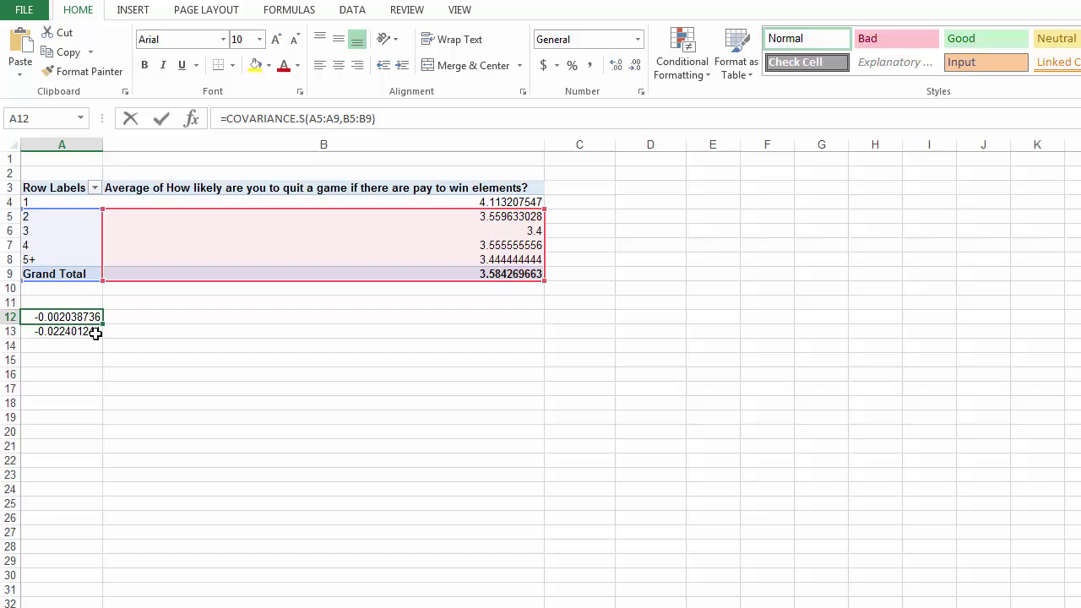
pyautogui.press('Delete')
pyautogui.click(96, 333)
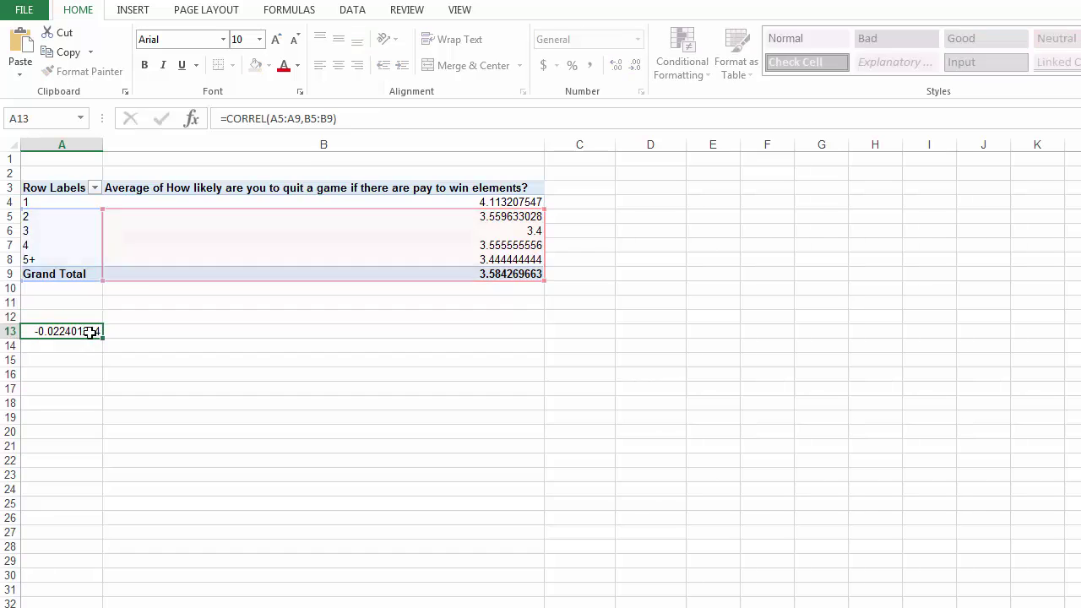
pyautogui.press('Delete')
pyautogui.click(87, 305)
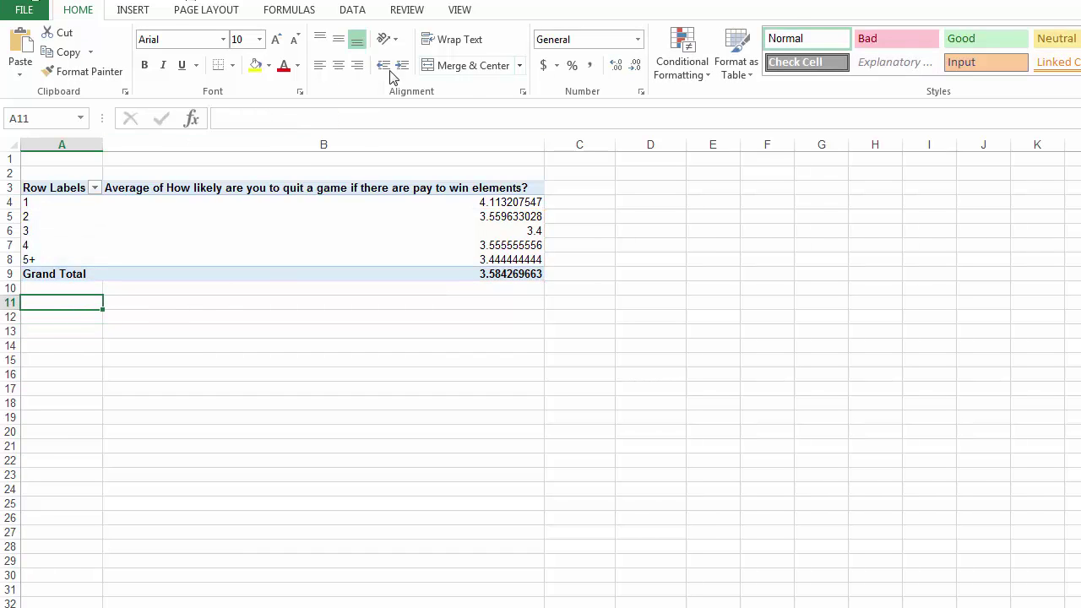
pyautogui.click(133, 10)
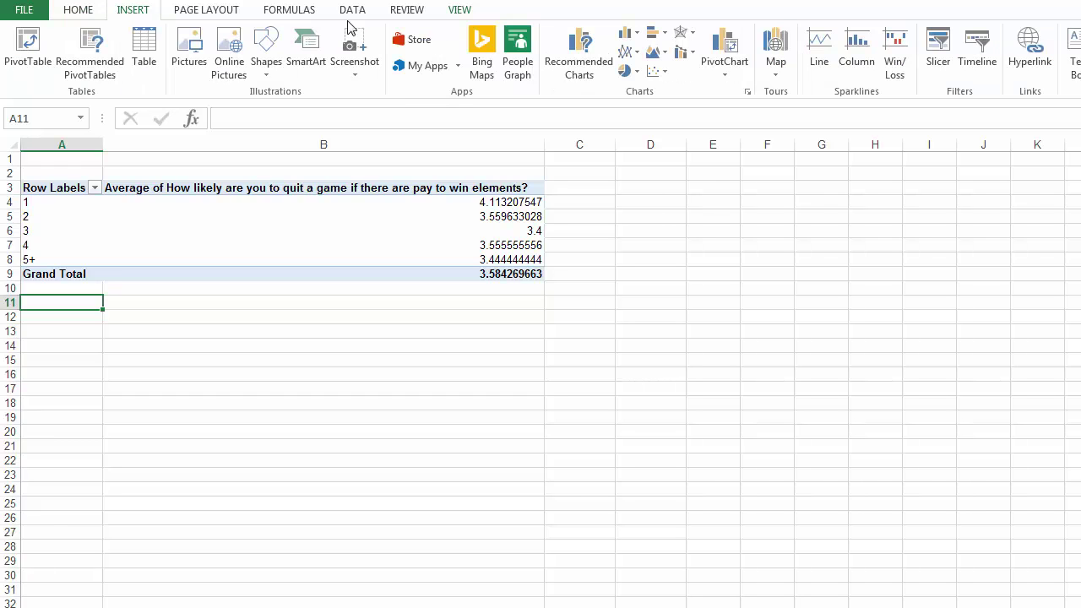
pyautogui.click(635, 35)
pyautogui.click(640, 86)
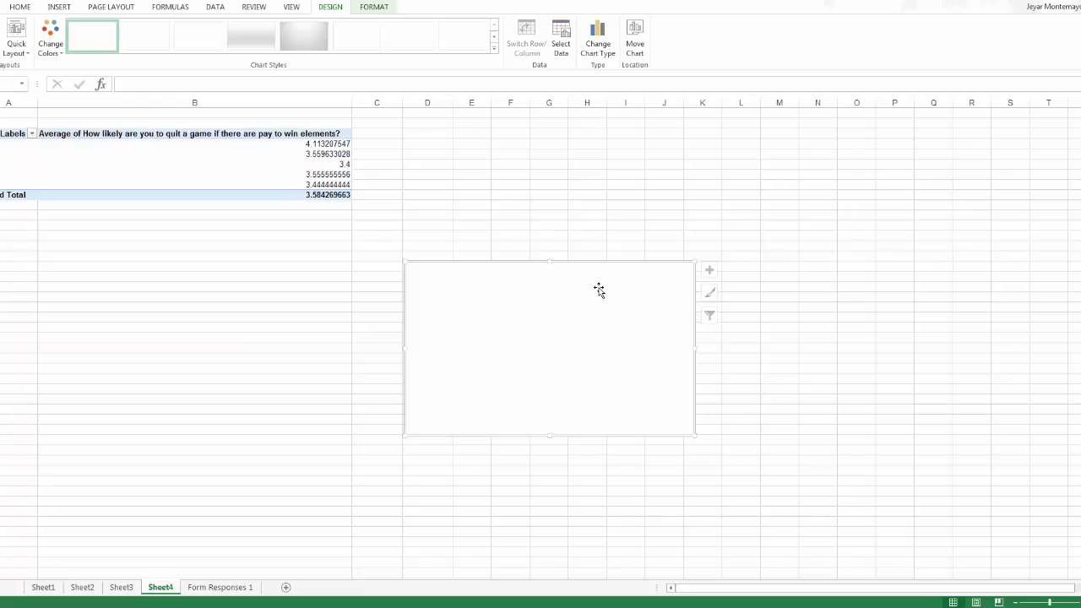
pyautogui.press('Delete')
# Insert a clustered column PivotChart from the five platform-count rows and their average quit likelihoods, excluding the grand total.
pyautogui.moveTo(31, 142); pyautogui.dragTo(287, 186)
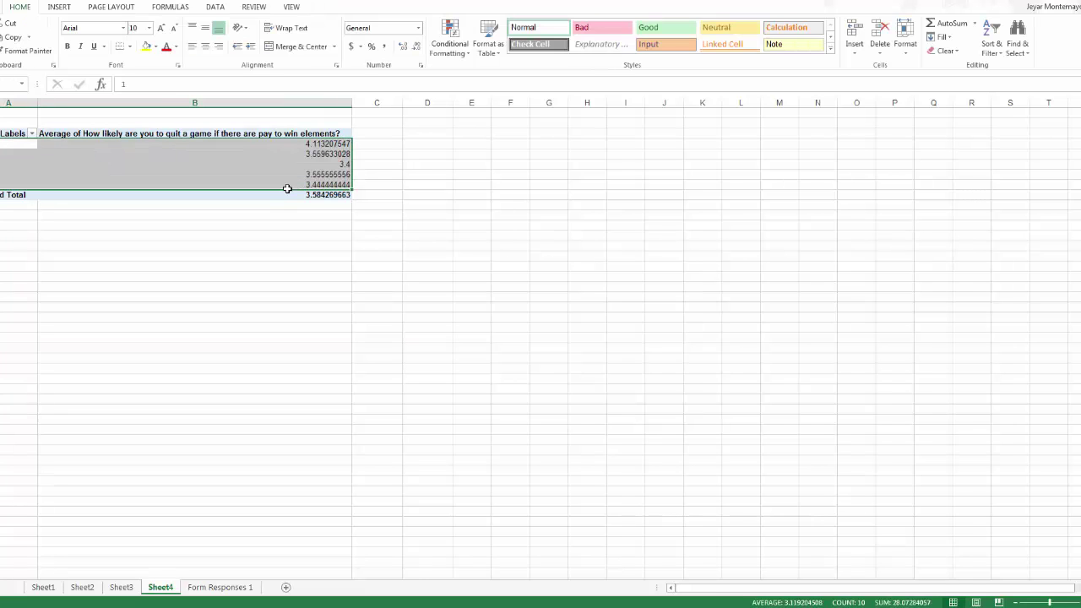
pyautogui.click(59, 8)
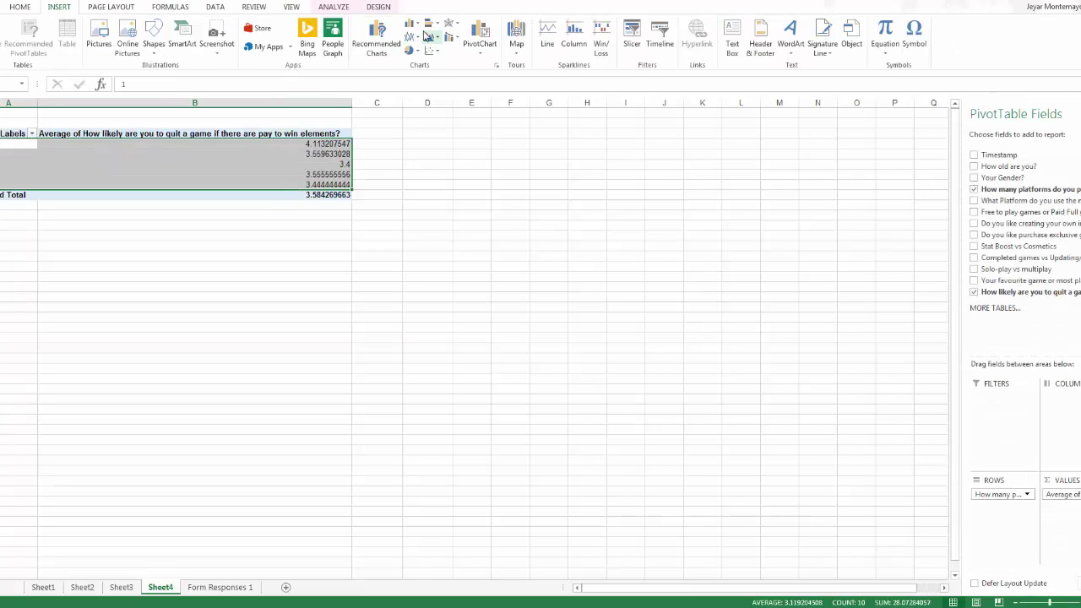
pyautogui.click(412, 24)
pyautogui.click(421, 59)
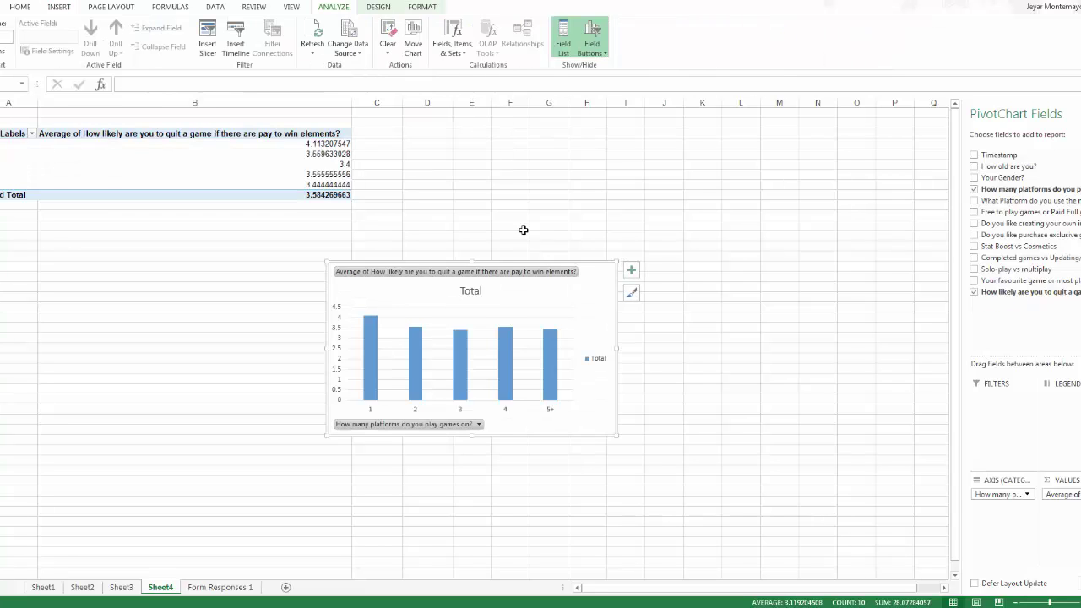
# Move the PivotChart to just beneath the PivotTable and enlarge it so it extends to about column H.
pyautogui.moveTo(574, 289); pyautogui.dragTo(360, 258)
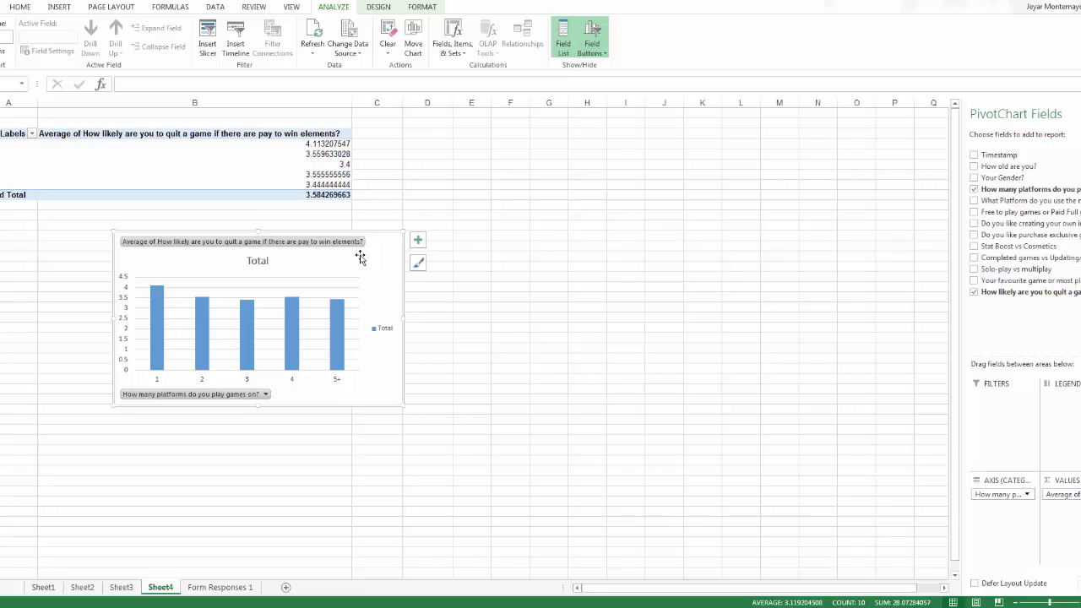
pyautogui.moveTo(375, 258); pyautogui.dragTo(377, 236)
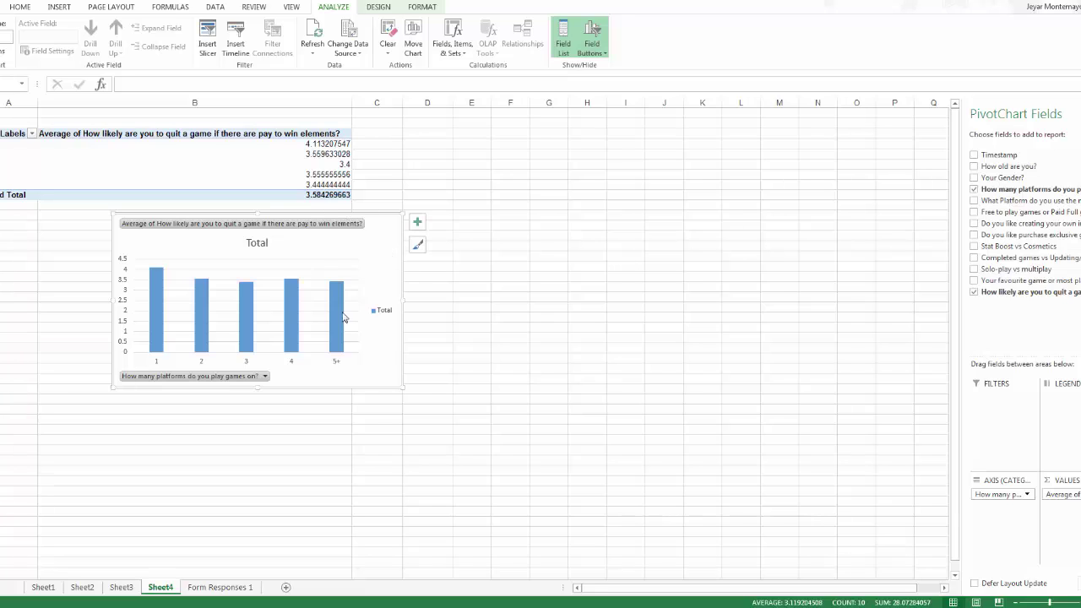
pyautogui.moveTo(400, 386); pyautogui.dragTo(599, 451)
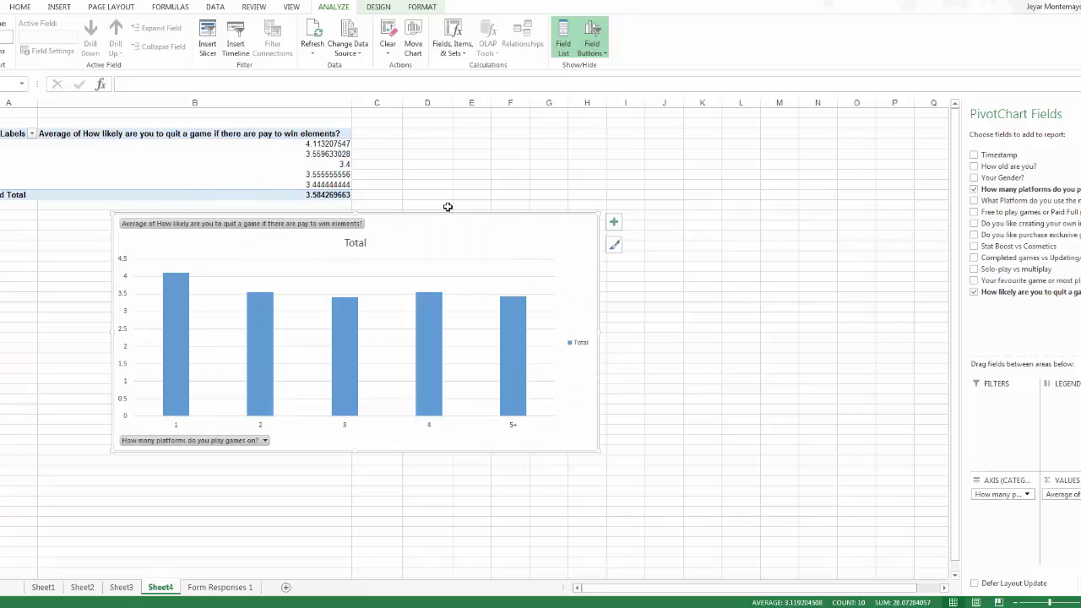
# Hide all field buttons on the PivotChart.
pyautogui.rightClick(431, 232)
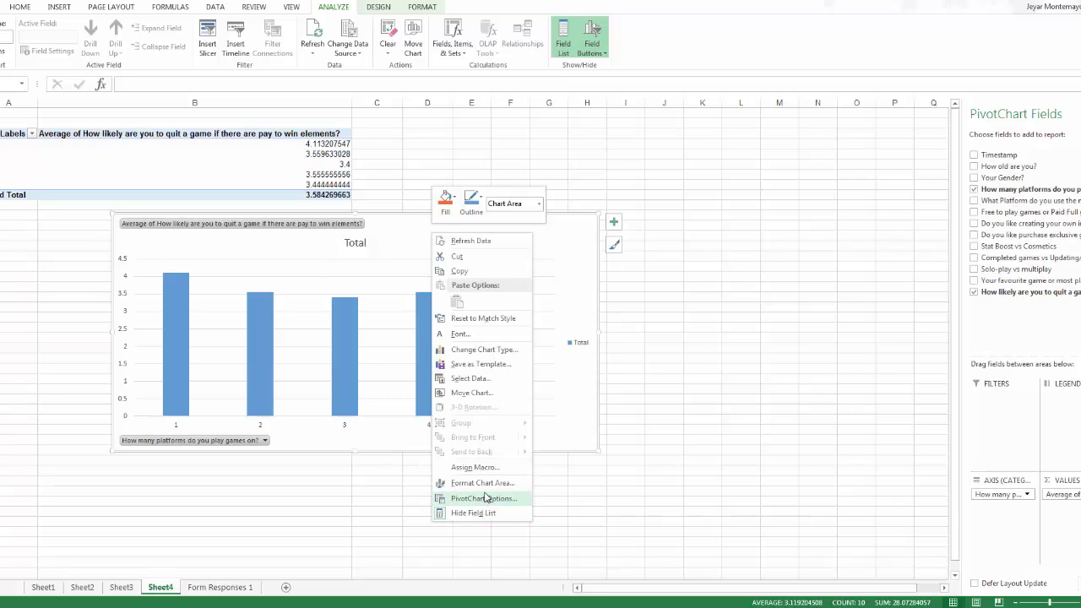
pyautogui.click(337, 227)
pyautogui.rightClick(335, 228)
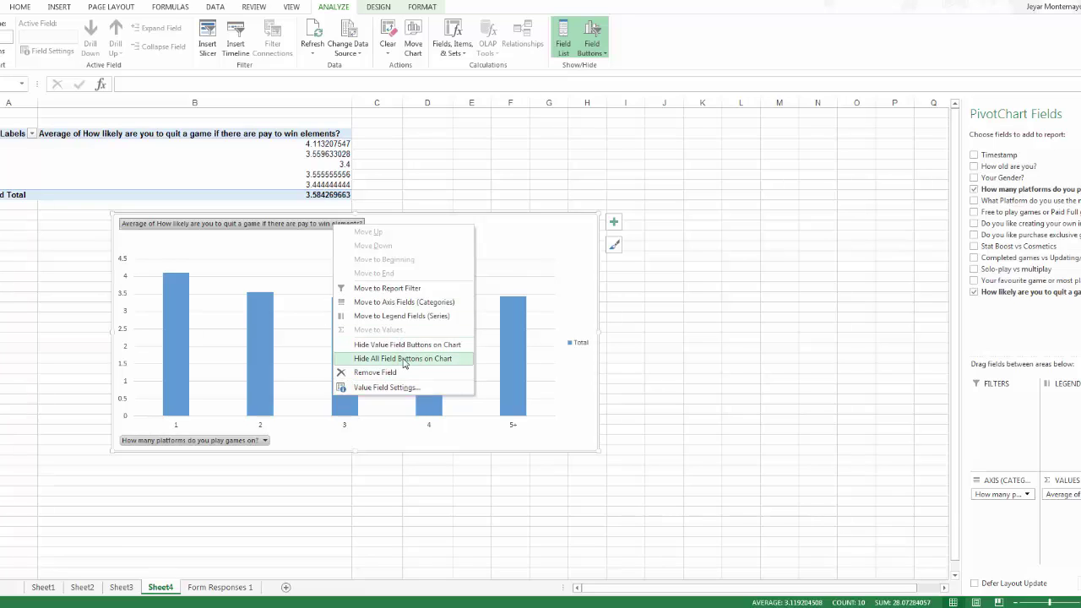
pyautogui.click(404, 361)
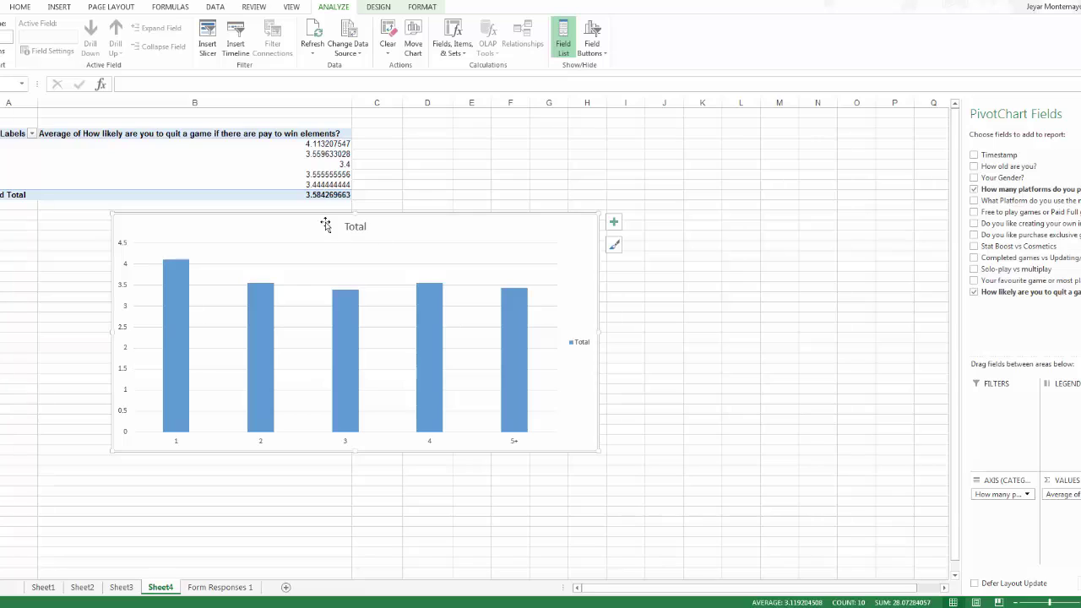
# Add axis titles to both axes of the PivotChart.
pyautogui.click(356, 224)
pyautogui.click(440, 235)
pyautogui.click(615, 223)
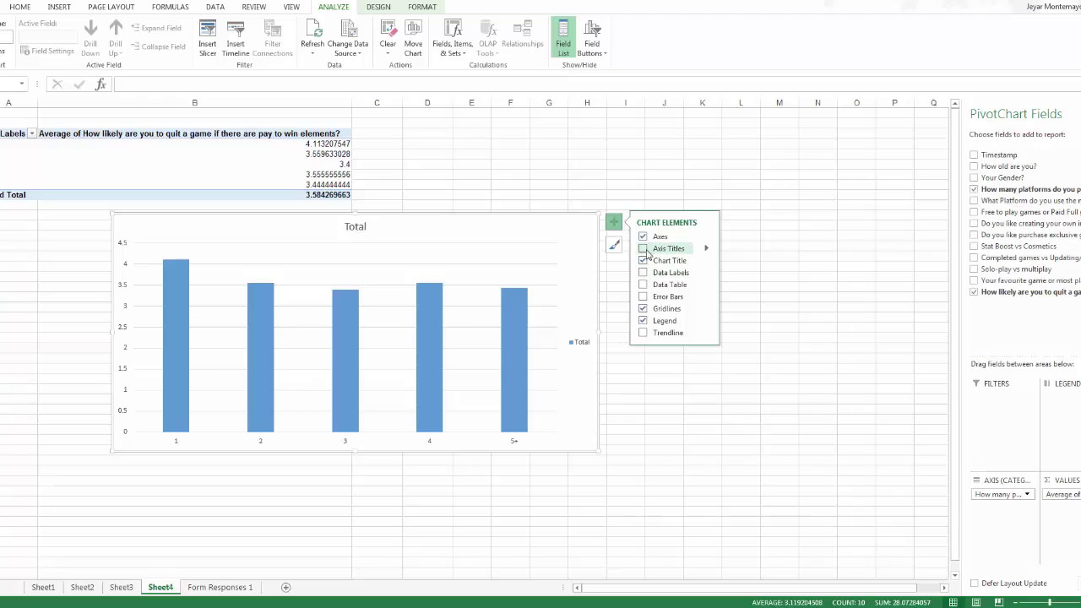
pyautogui.click(645, 249)
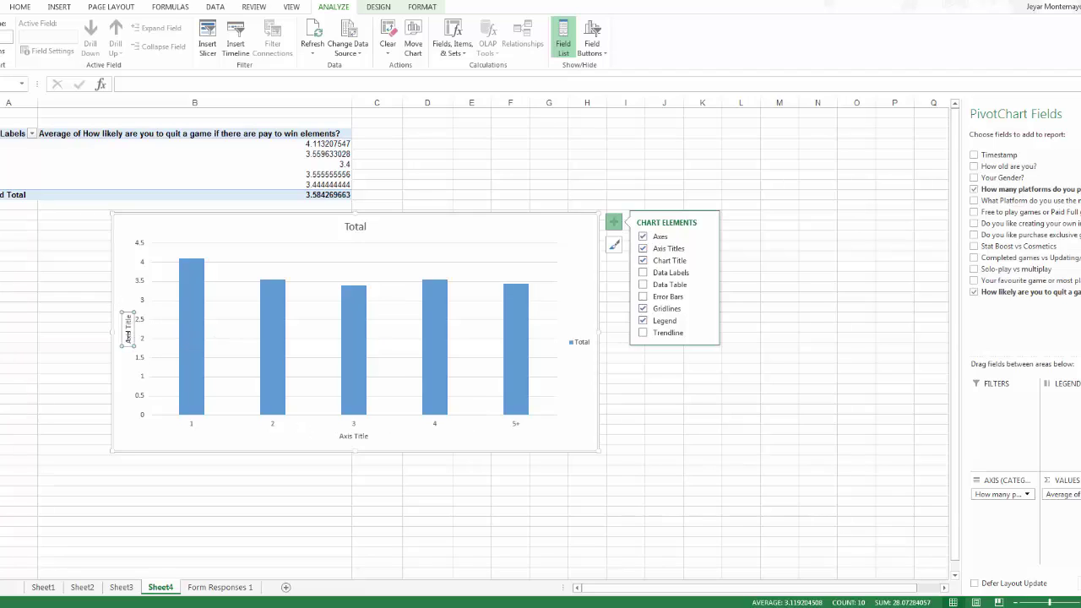
# Set the text direction of the vertical axis title to Horizontal.
pyautogui.click(127, 334)
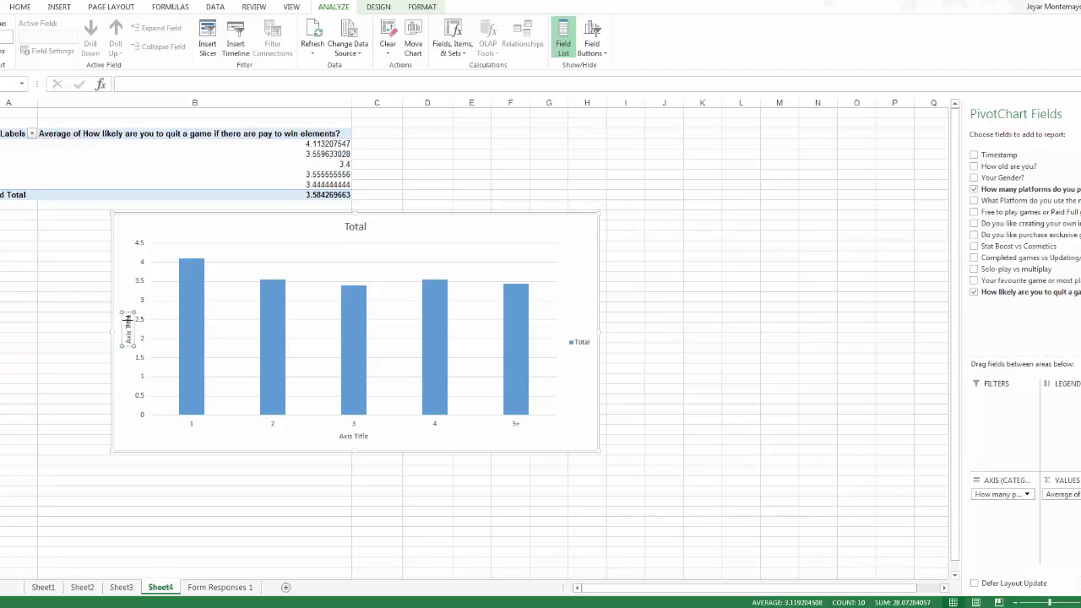
pyautogui.rightClick(128, 321)
pyautogui.click(177, 432)
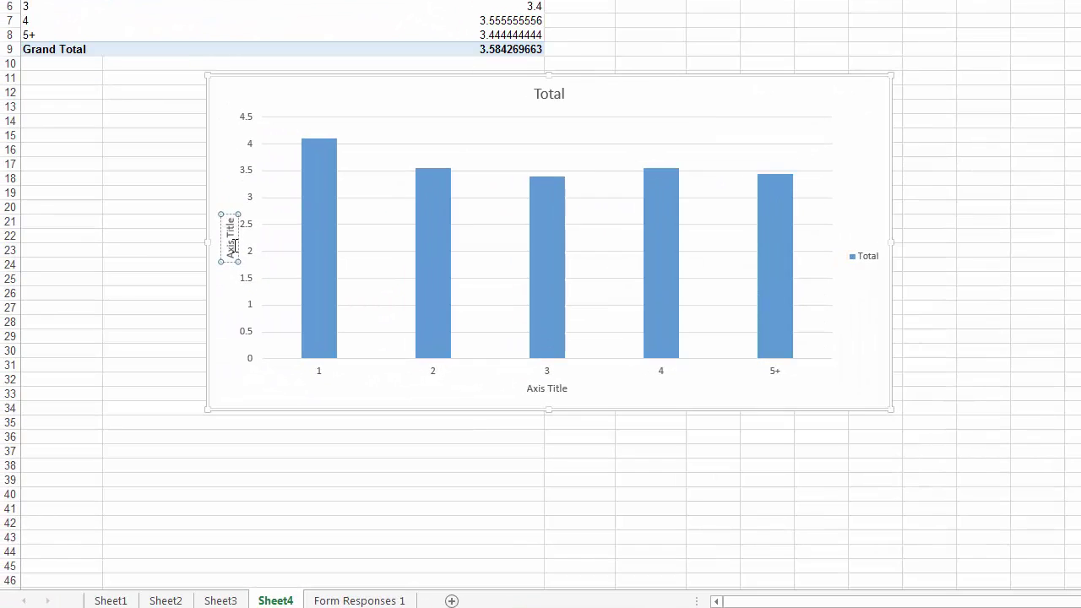
pyautogui.rightClick(234, 245)
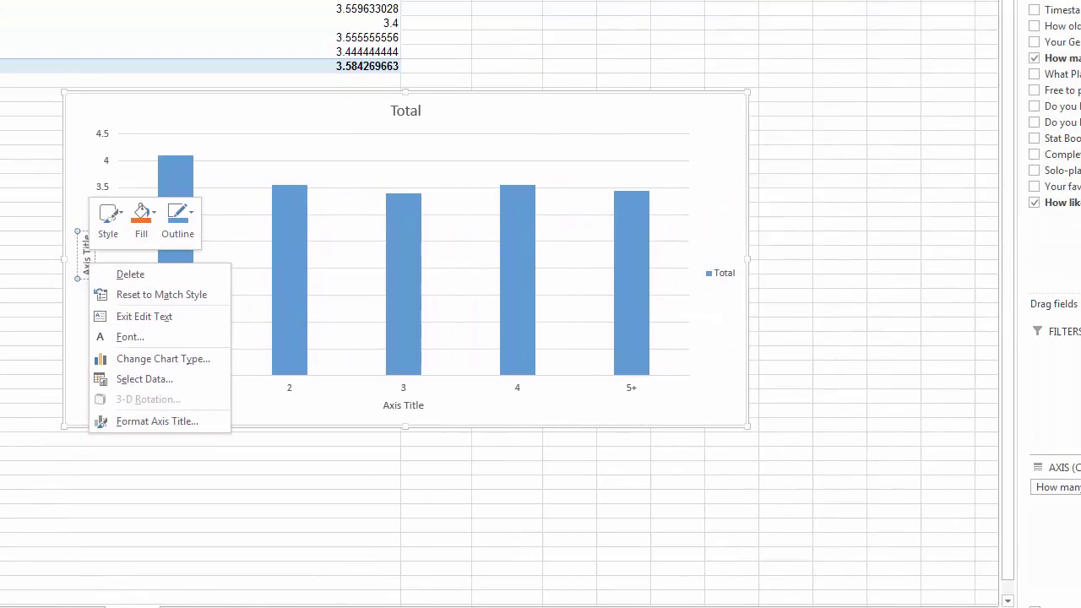
pyautogui.press('Escape')
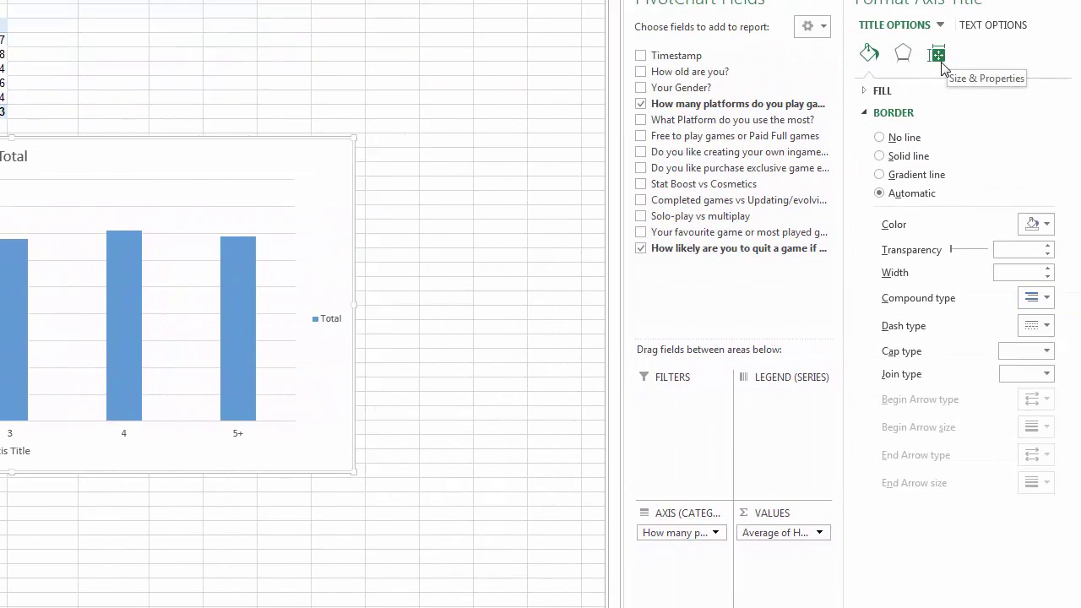
pyautogui.click(941, 59)
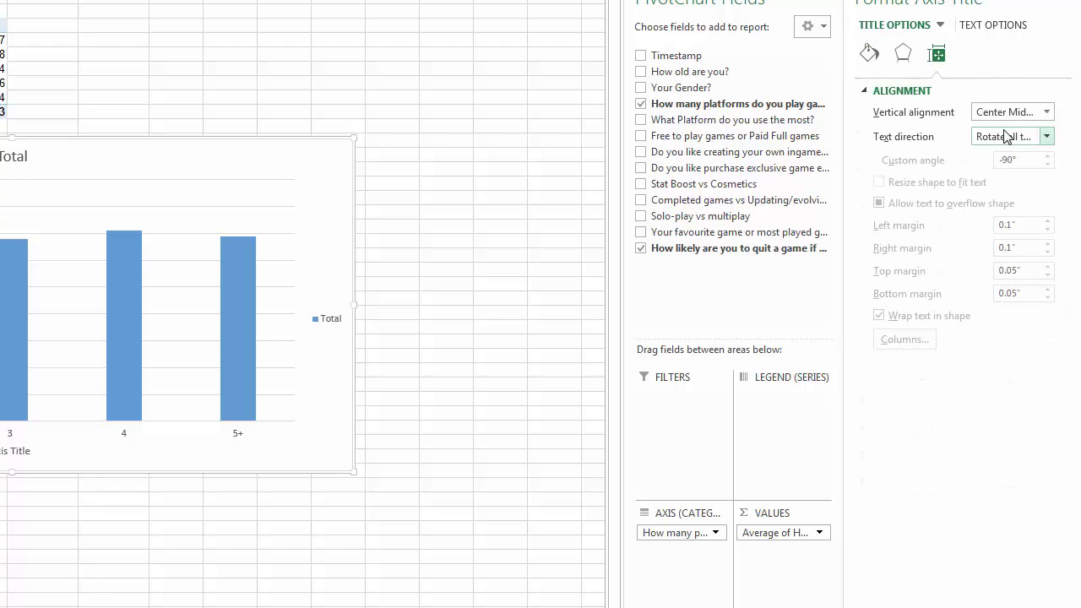
pyautogui.click(1047, 137)
pyautogui.click(1033, 169)
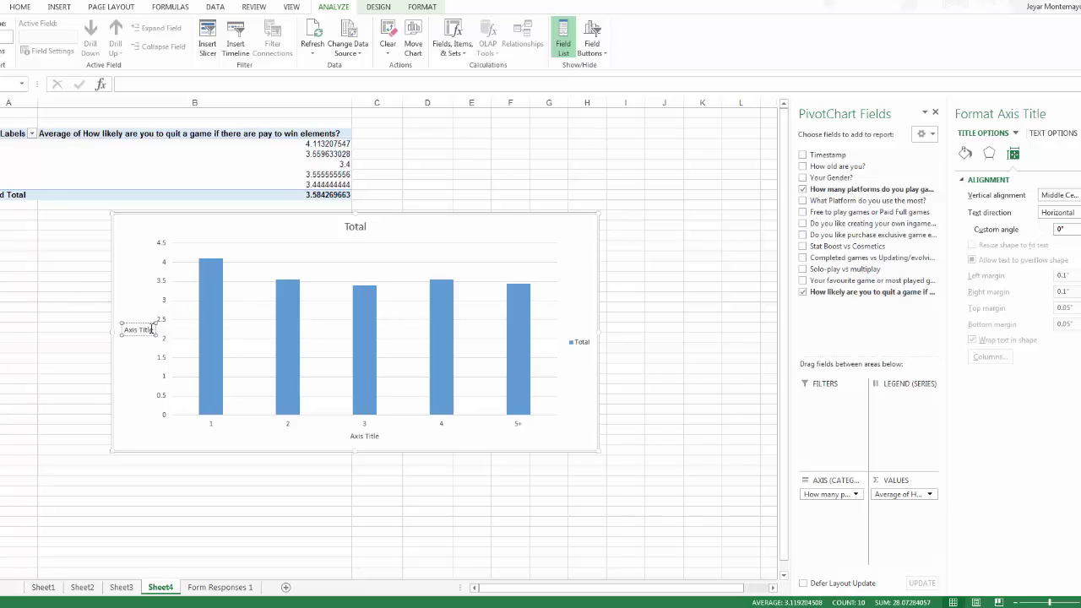
# Replace the vertical axis title's text with "I like turtle".
pyautogui.moveTo(152, 329); pyautogui.dragTo(114, 331)
pyautogui.press('Delete')
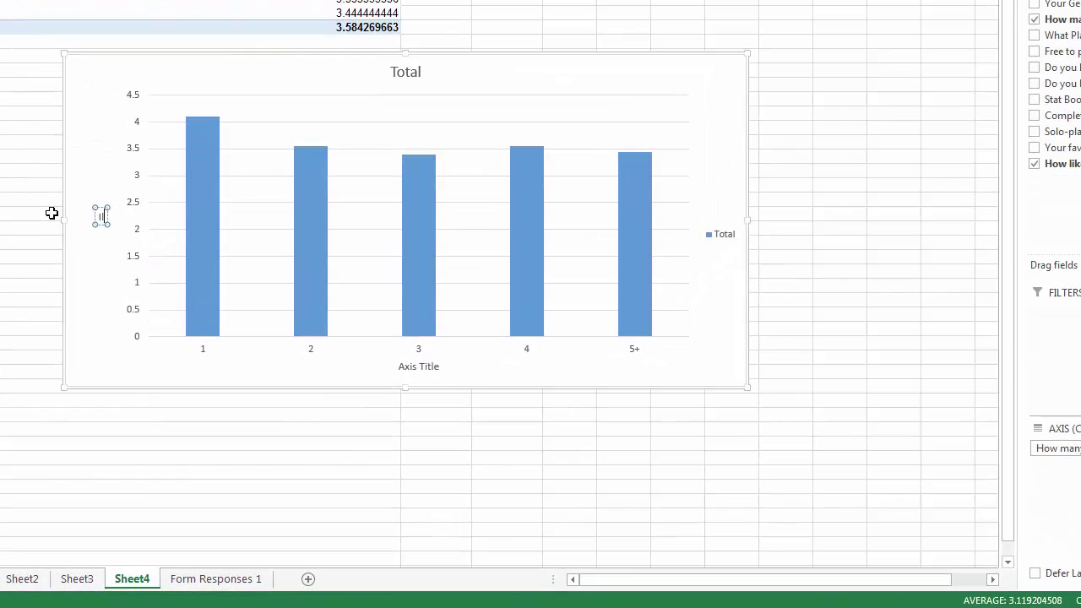
pyautogui.write('I like turtle')
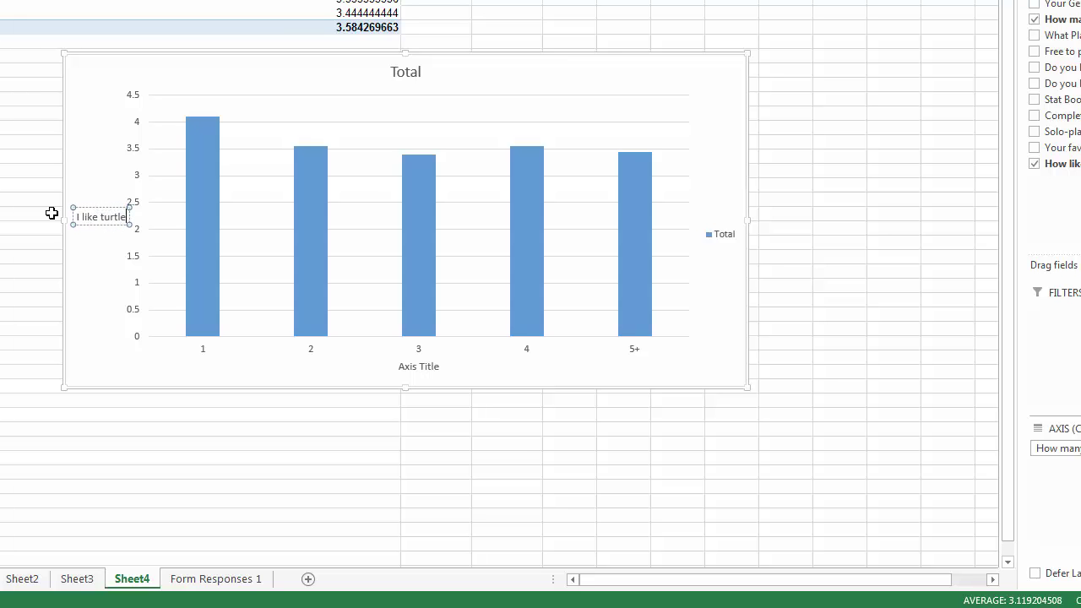
pyautogui.click(417, 72)
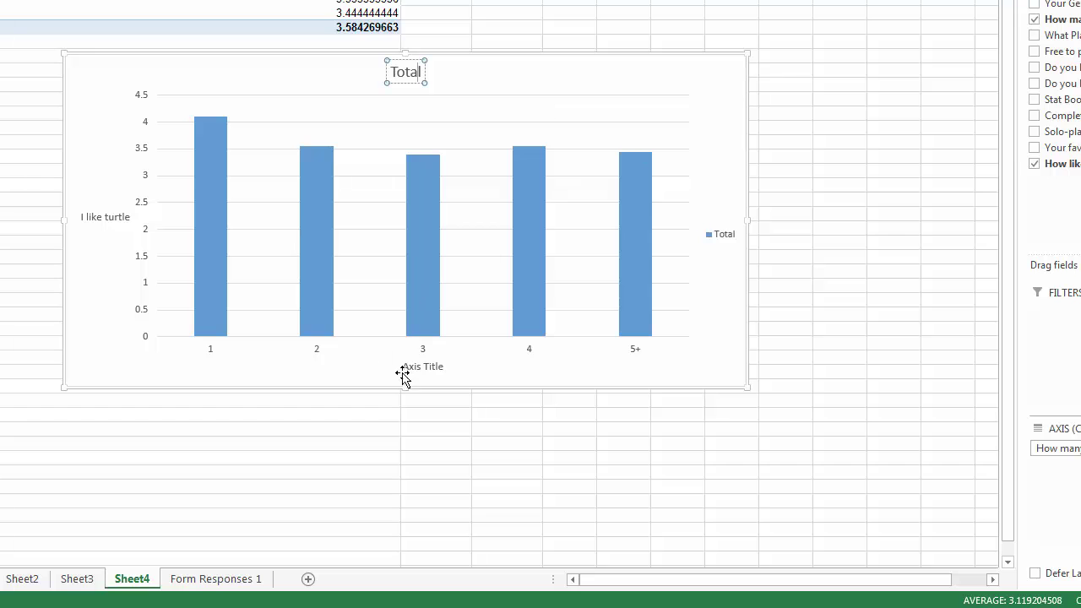
pyautogui.click(647, 67)
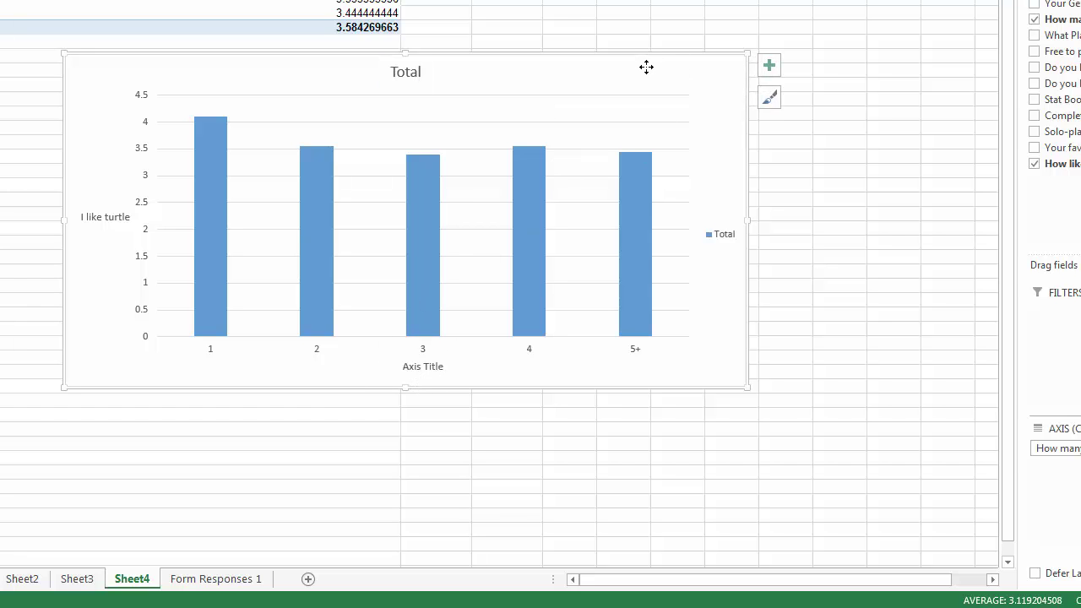
# Set the gap width of the column series to 0% so the bars touch like a histogram.
pyautogui.rightClick(632, 182)
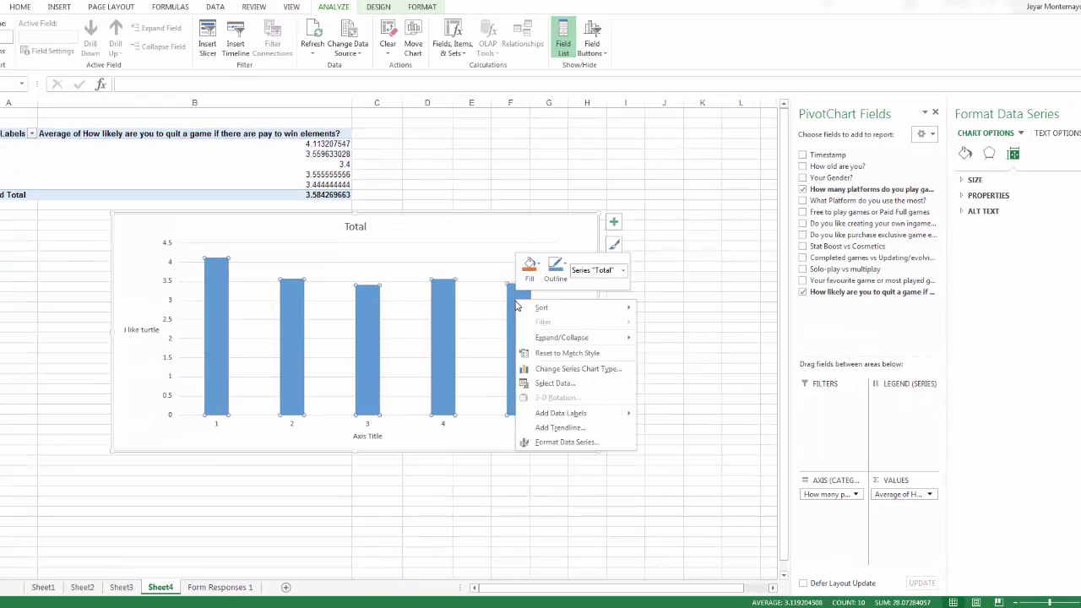
pyautogui.click(517, 306)
pyautogui.rightClick(516, 306)
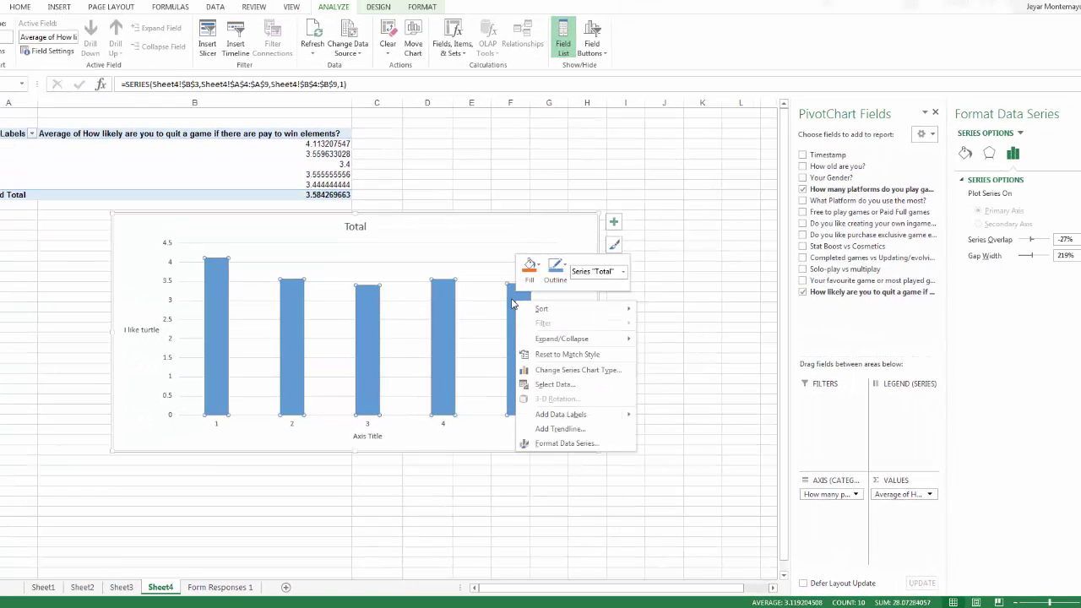
pyautogui.click(512, 302)
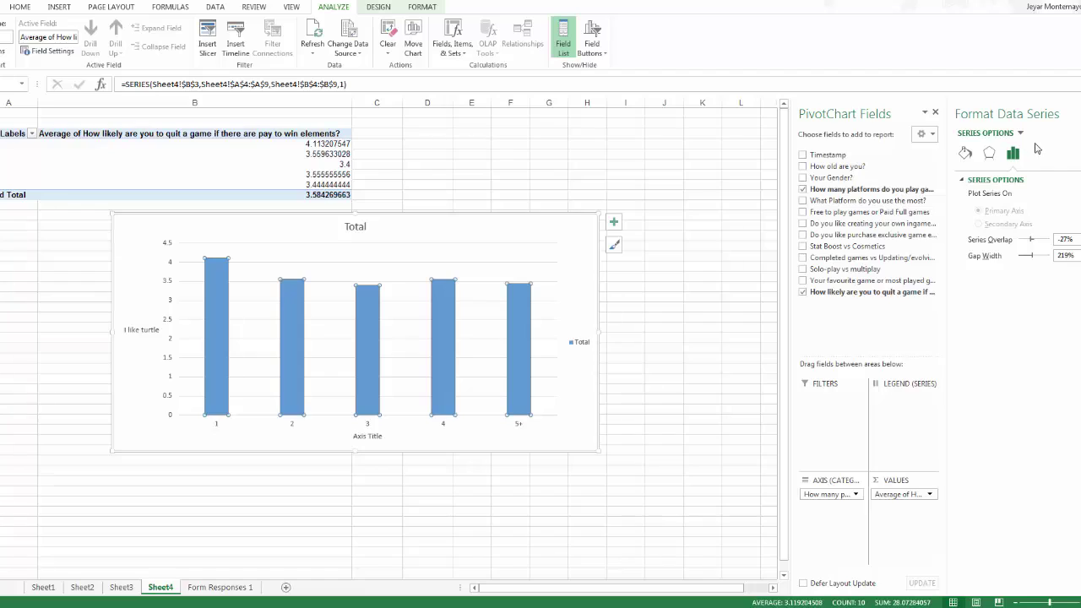
pyautogui.moveTo(1030, 256); pyautogui.dragTo(966, 356)
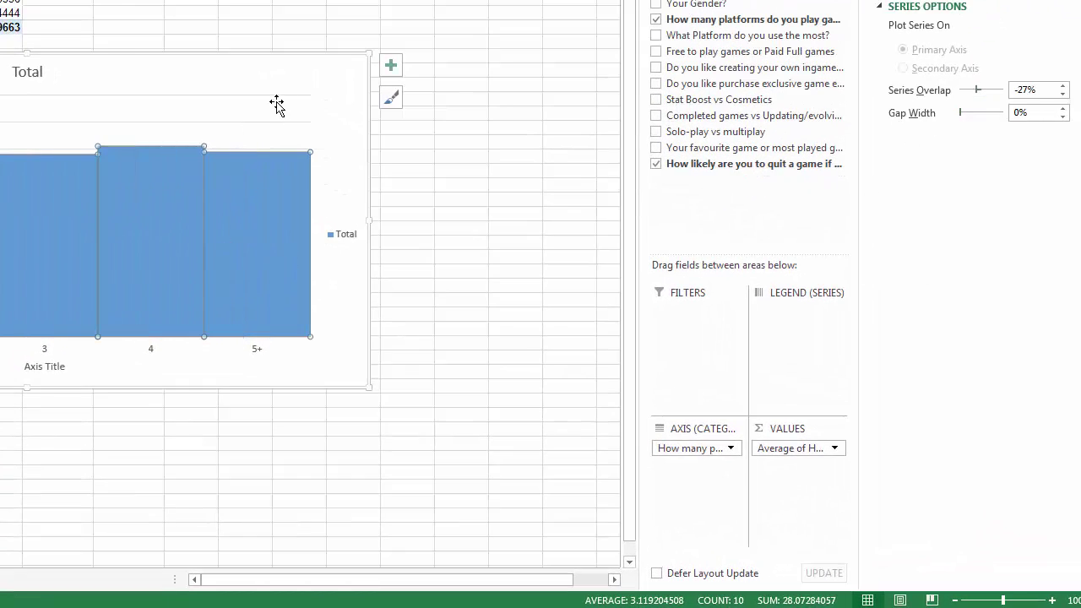
pyautogui.click(295, 84)
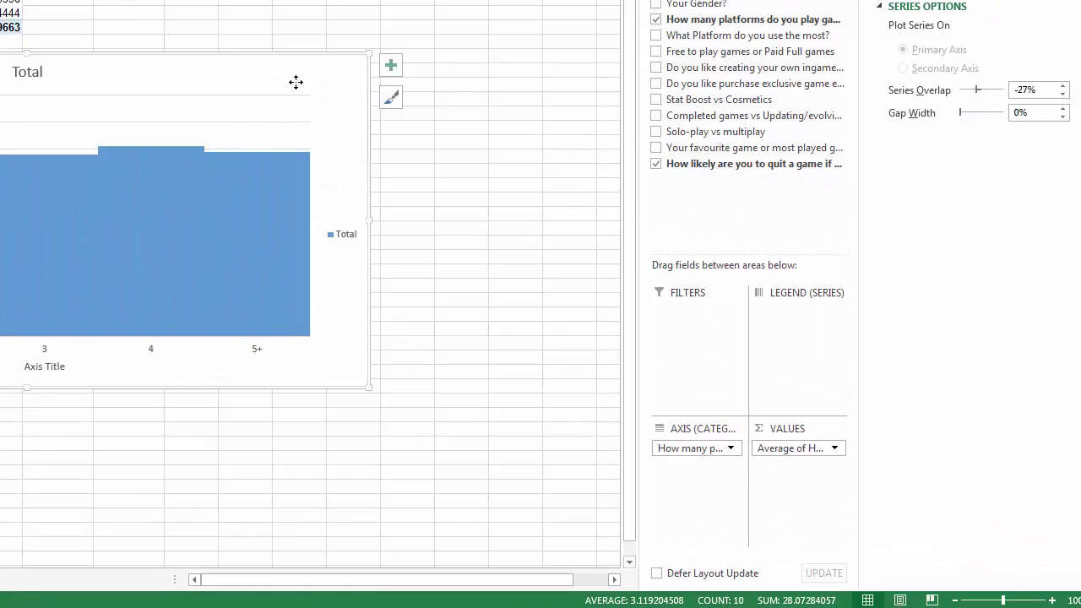
pyautogui.click(215, 205)
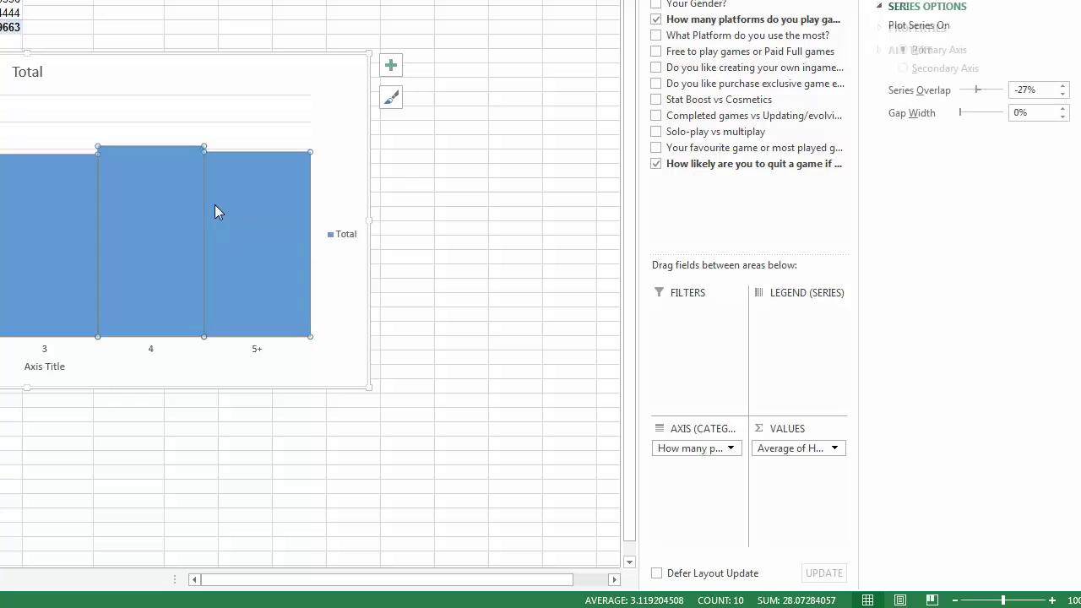
pyautogui.click(309, 70)
# Give the bars of the column series a solid border line 1.25 pt wide.
pyautogui.click(261, 229)
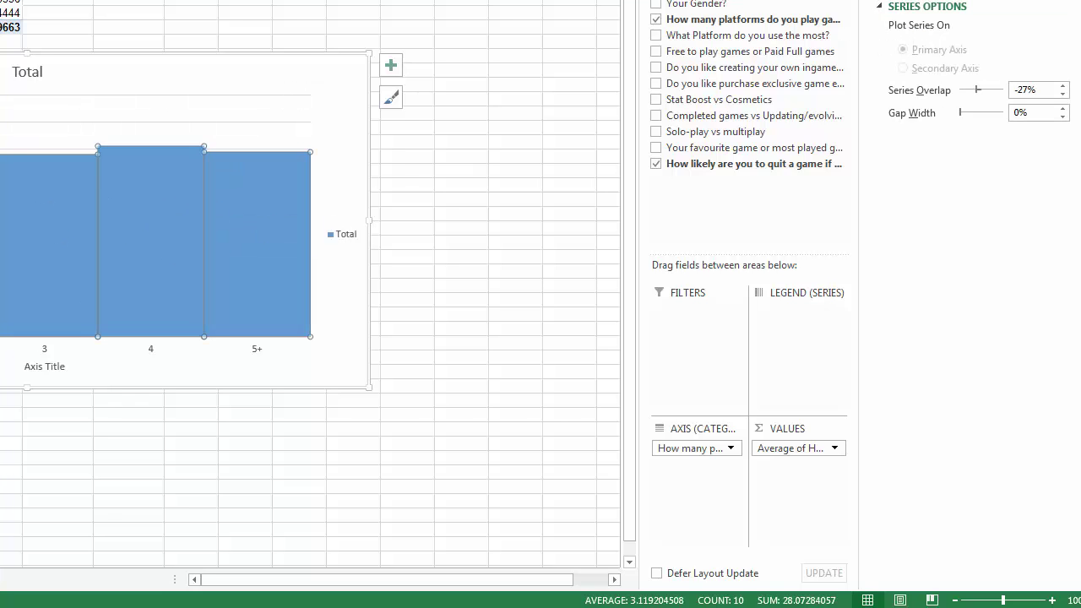
pyautogui.click(887, 0)
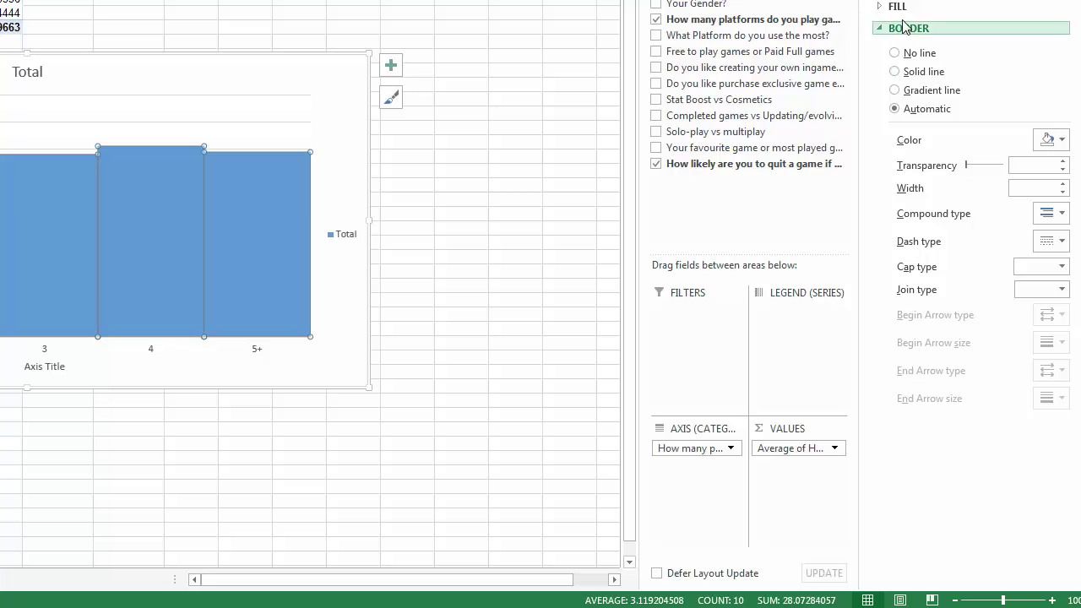
pyautogui.click(1064, 184)
pyautogui.click(1064, 192)
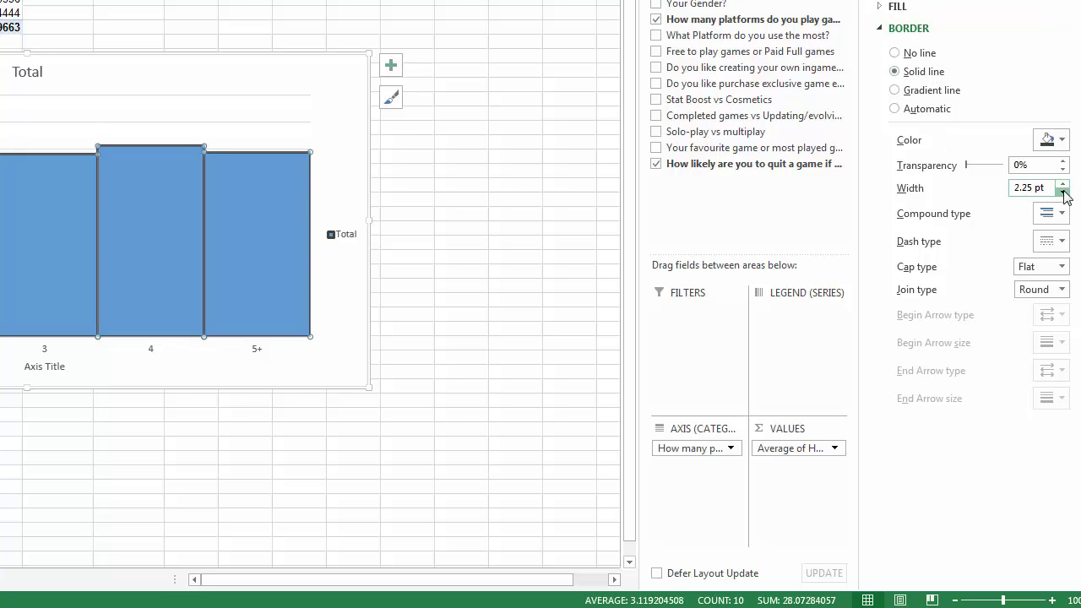
pyautogui.click(1064, 192)
pyautogui.click(1064, 193)
pyautogui.click(1064, 193)
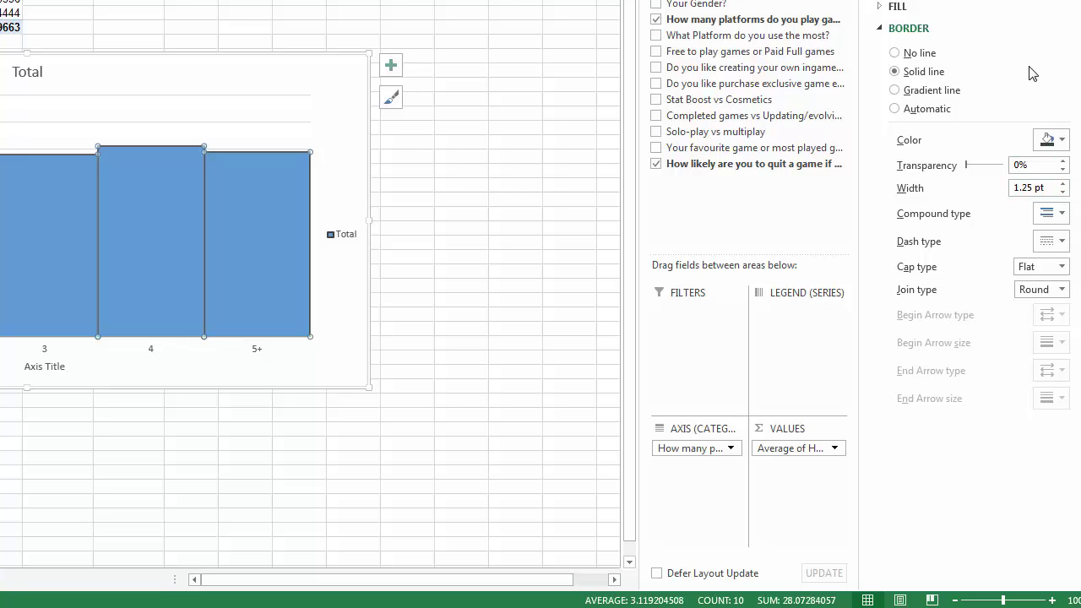
pyautogui.click(250, 68)
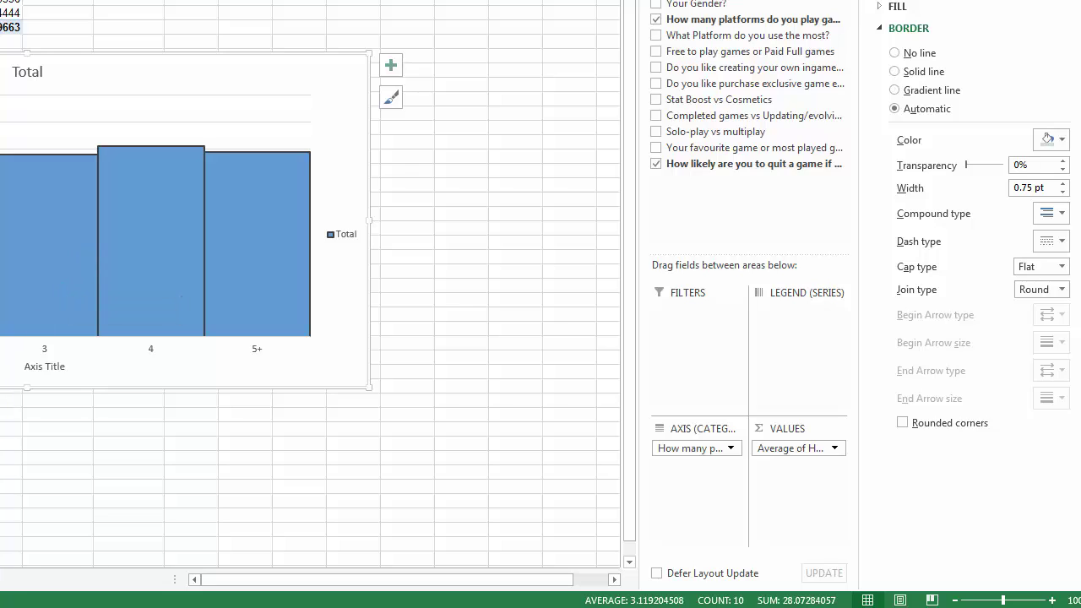
# Insert a markers-only scatter chart of the Year and Max Speed columns in the yearly max speed workbook.
pyautogui.click(107, 574)
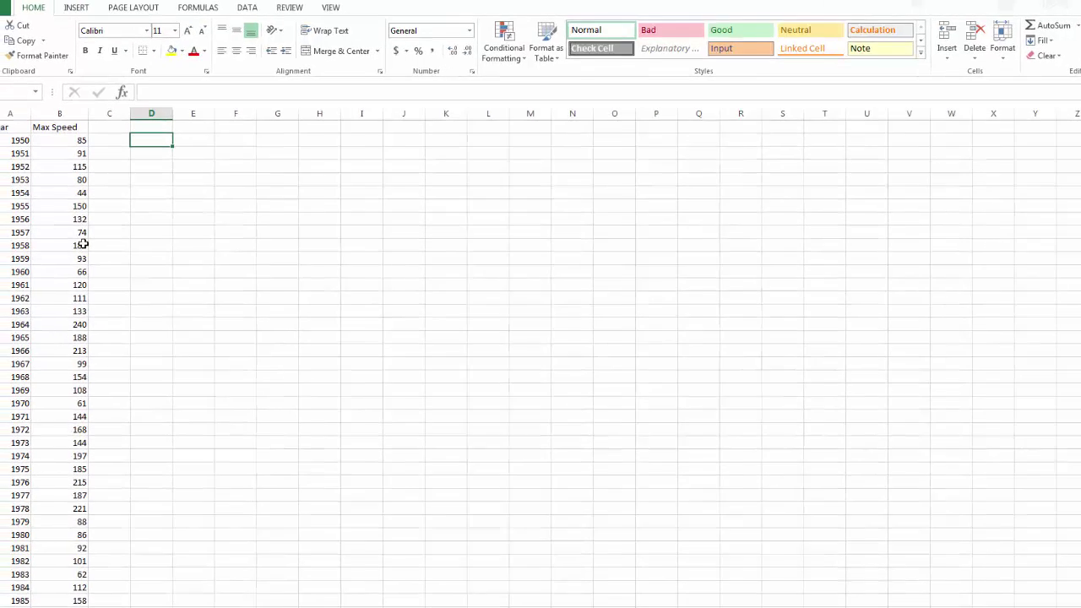
pyautogui.click(163, 208)
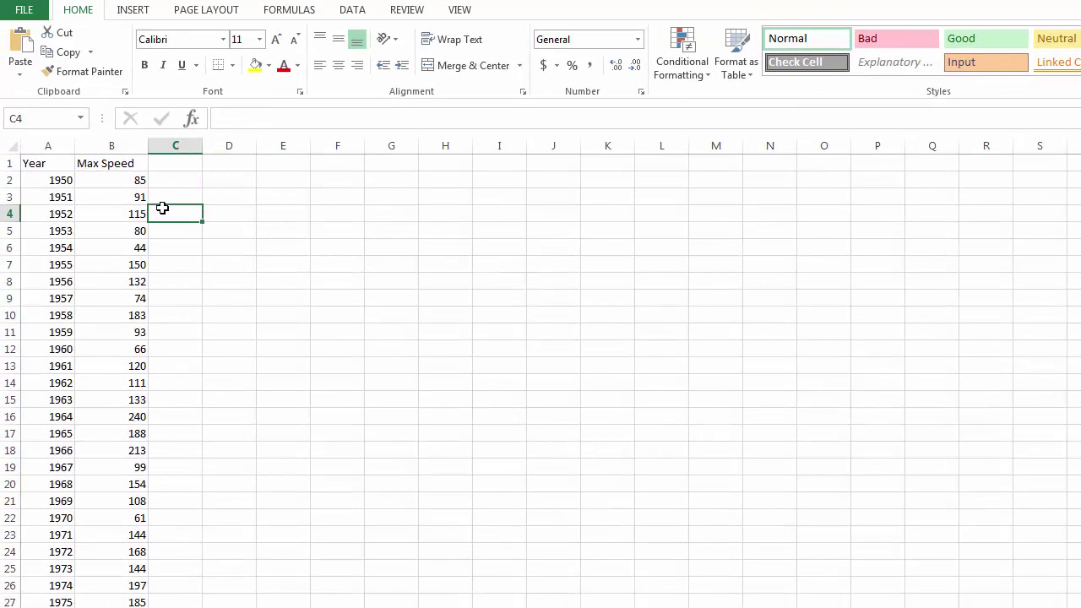
pyautogui.click(47, 147)
pyautogui.keyDown('ctrl'); pyautogui.click(105, 147); pyautogui.keyUp('ctrl')
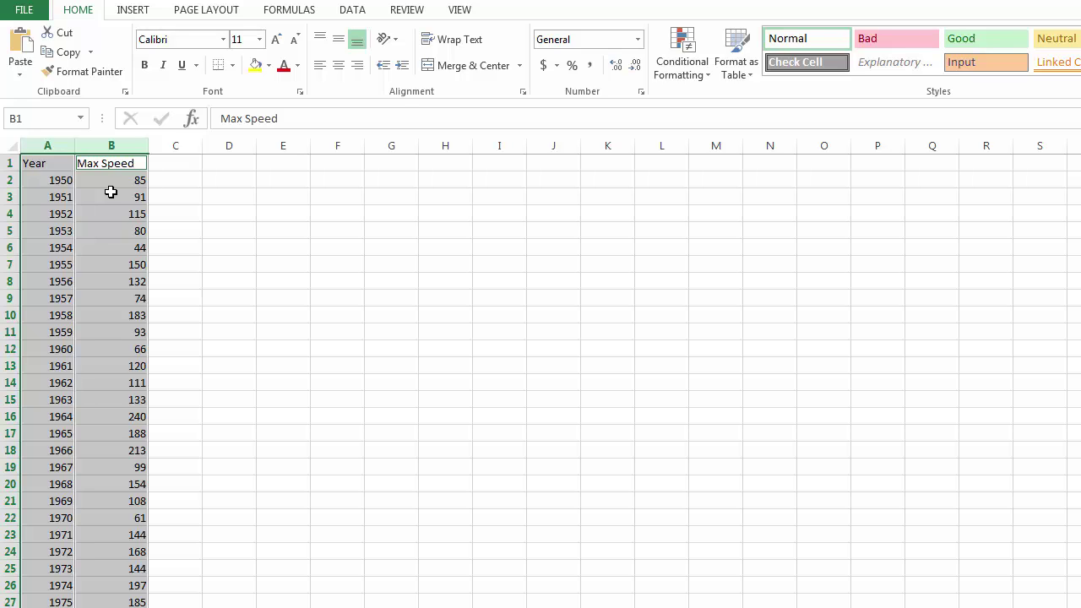
pyautogui.click(135, 10)
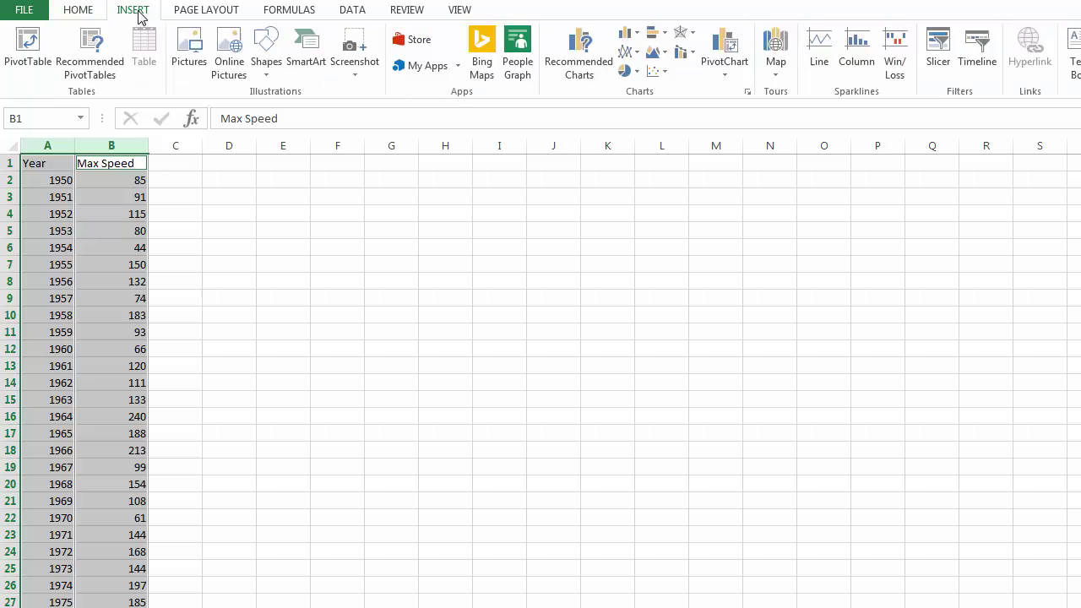
pyautogui.click(664, 70)
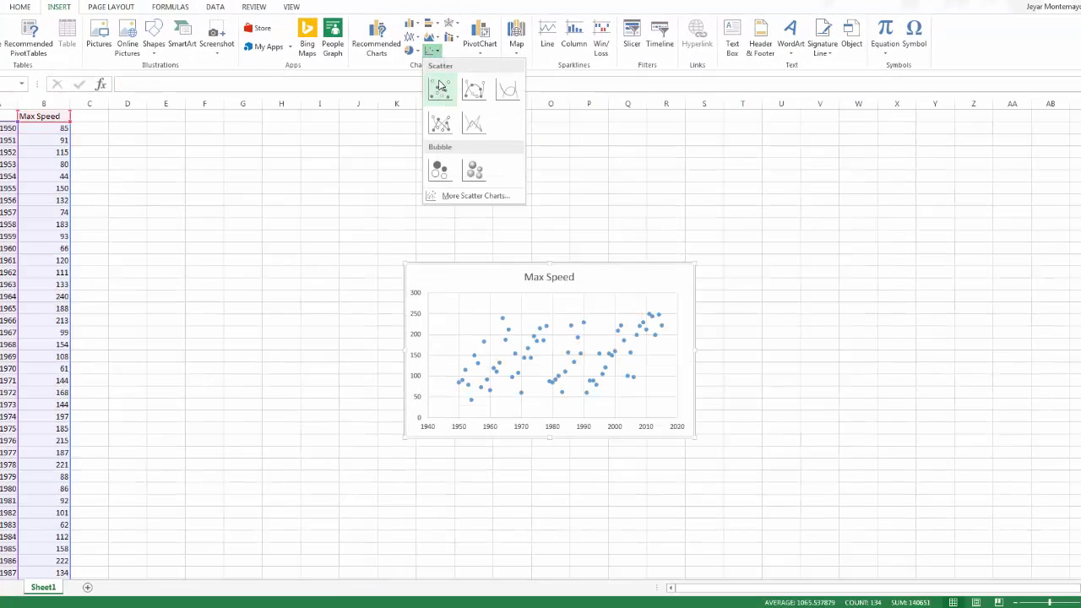
pyautogui.click(440, 87)
# Move the Max Speed scatter chart closer to the data columns and add a trendline to it.
pyautogui.moveTo(557, 262); pyautogui.dragTo(348, 222)
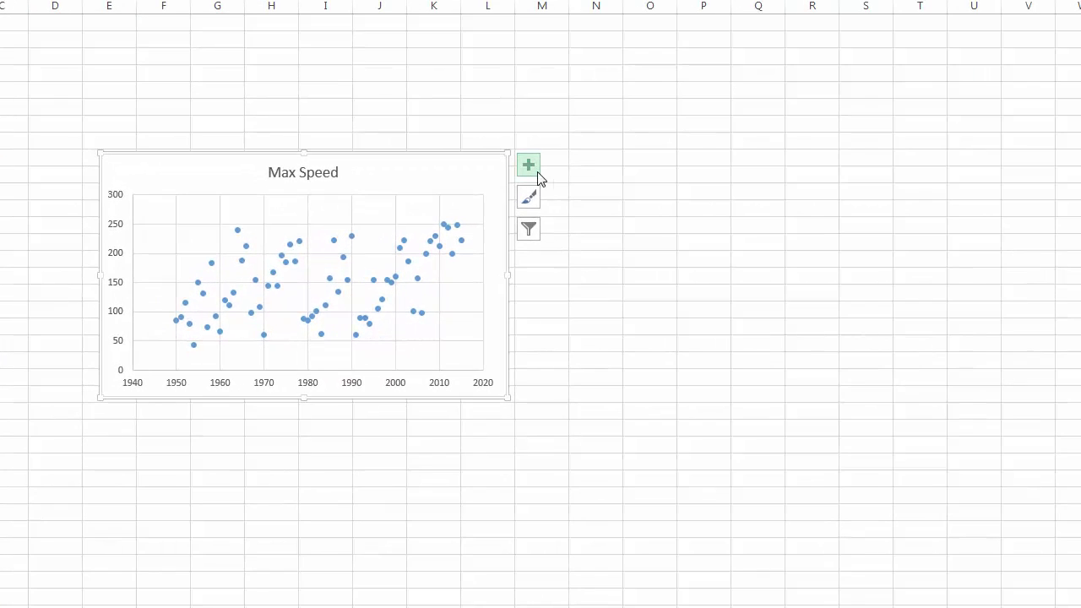
pyautogui.click(538, 172)
pyautogui.click(569, 304)
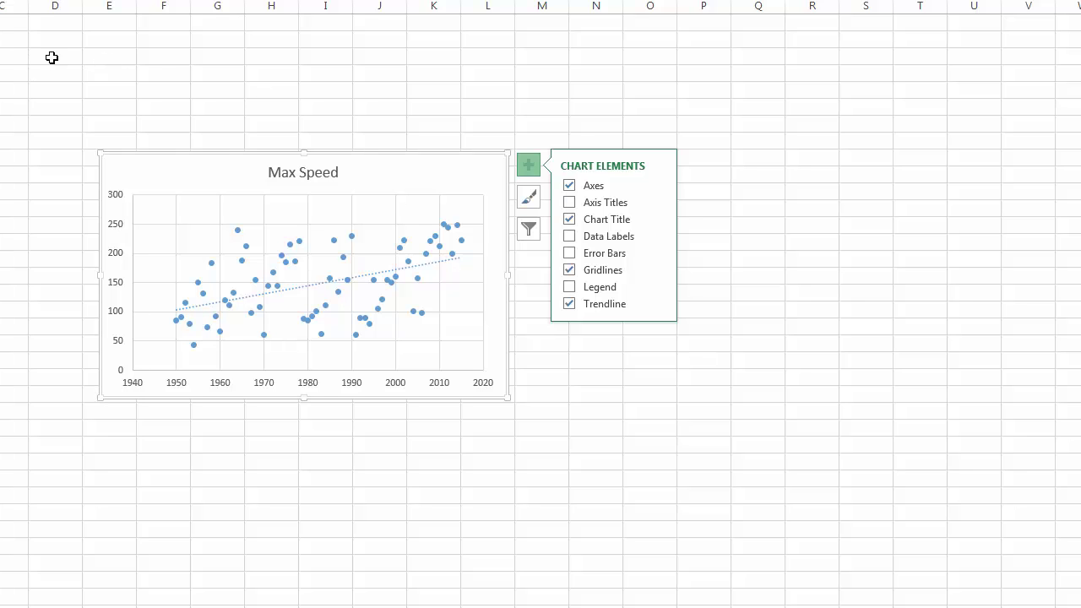
# Calculate the correlation between year and max speed in cell D3 with =Correl(A2:A67,B2:B67).
pyautogui.click(56, 55)
pyautogui.write('=C')
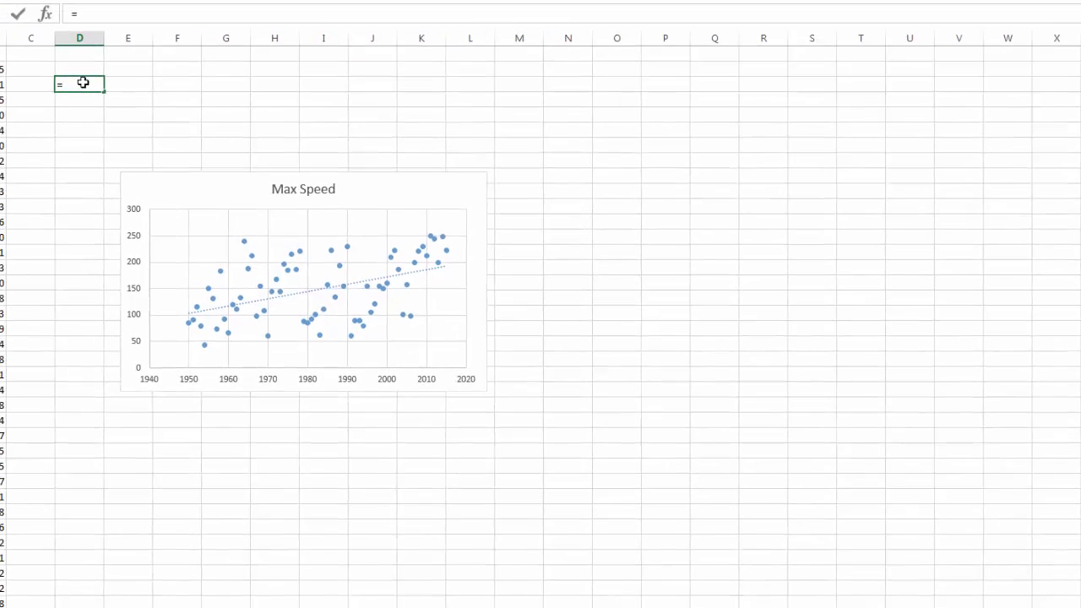
pyautogui.write('orrel(')
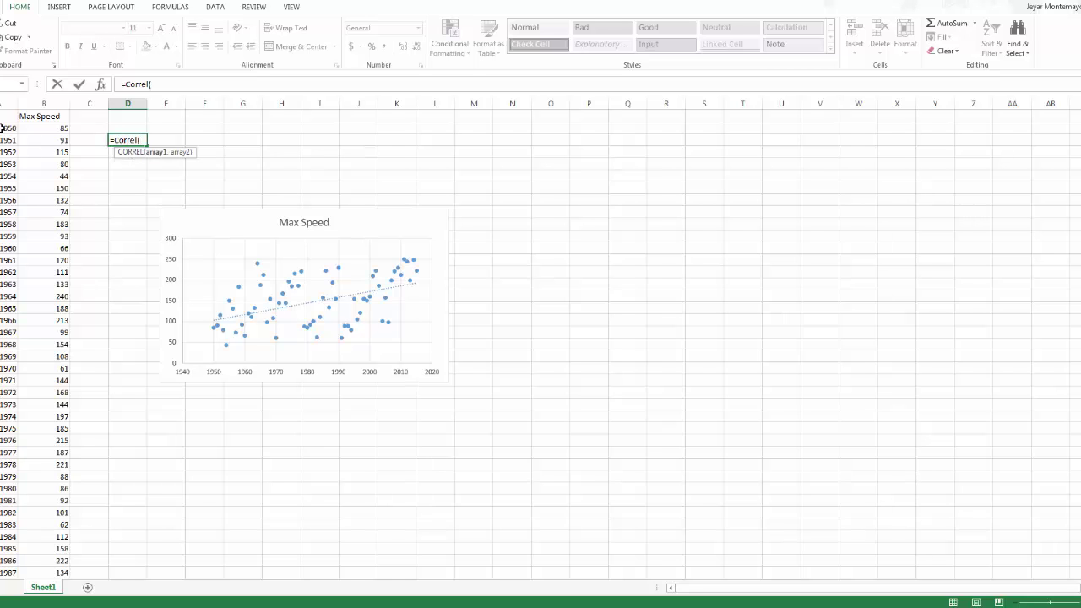
pyautogui.moveTo(8, 129); pyautogui.dragTo(48, 129)
pyautogui.write(',')
pyautogui.write(')')
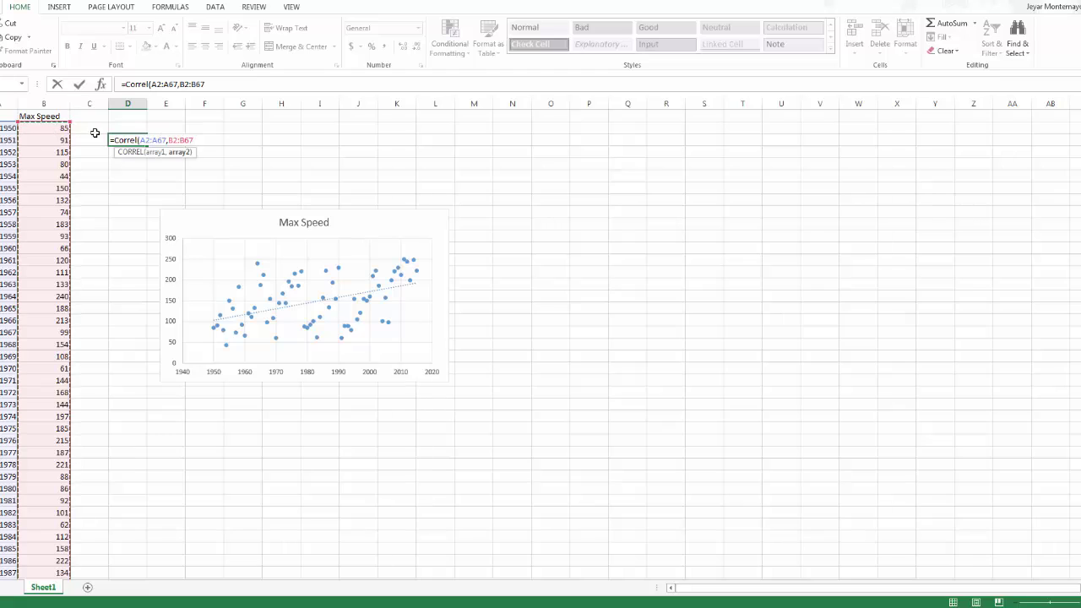
pyautogui.press('Return')
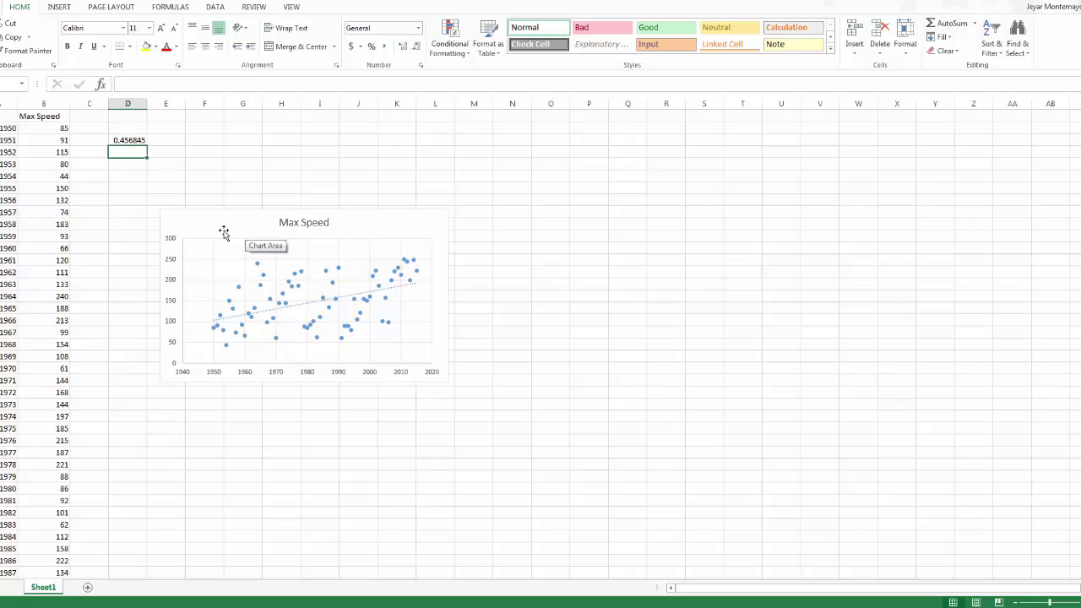
# Enlarge the Max Speed chart and place it beside the data, covering about C2 to L22.
pyautogui.moveTo(222, 232); pyautogui.dragTo(169, 190)
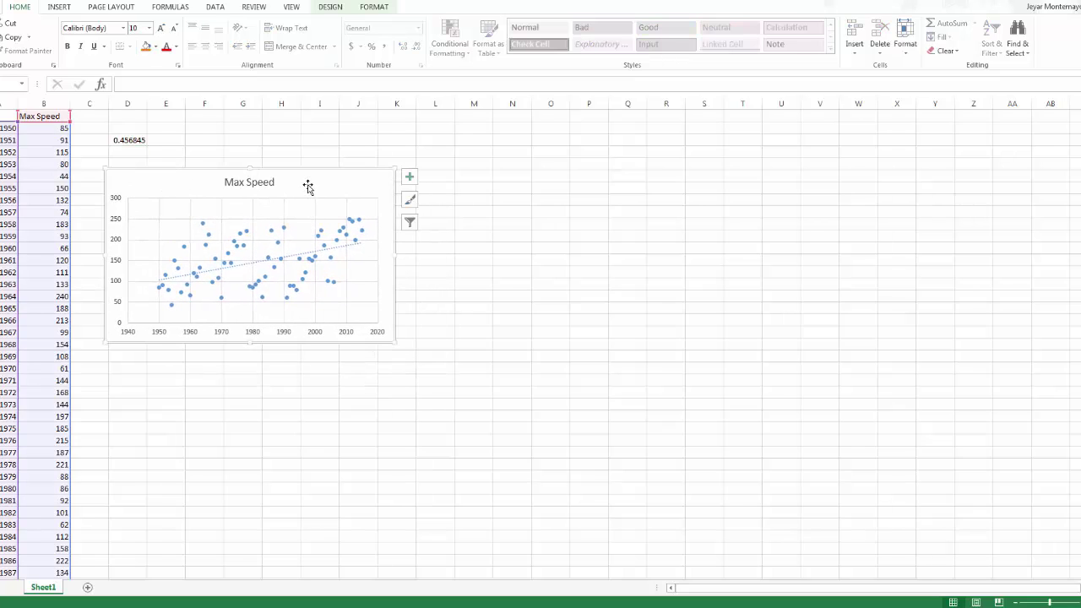
pyautogui.moveTo(300, 178); pyautogui.dragTo(311, 170)
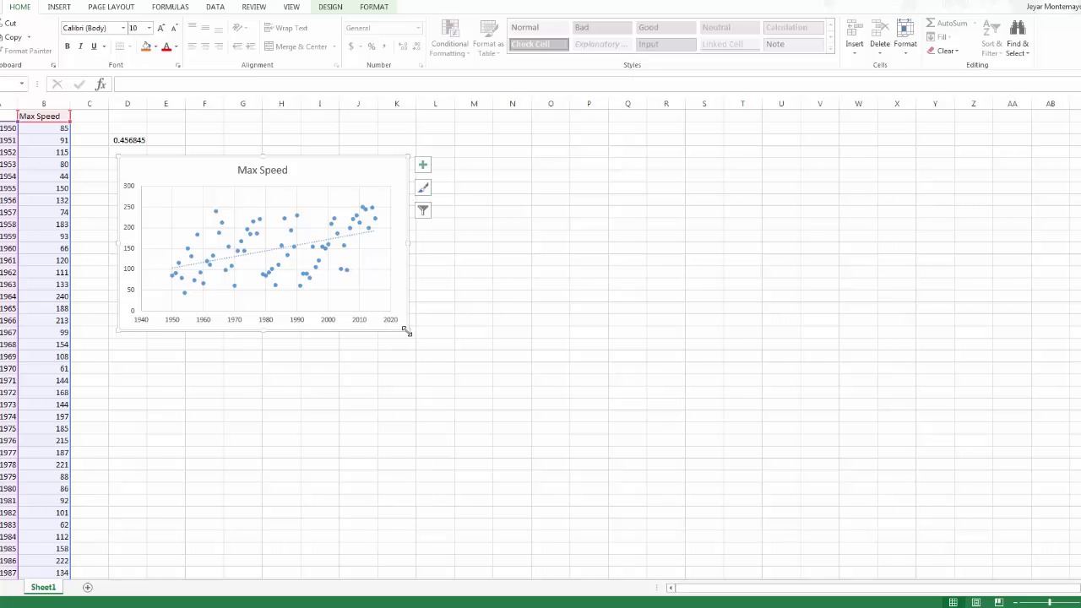
pyautogui.moveTo(405, 331); pyautogui.dragTo(474, 397)
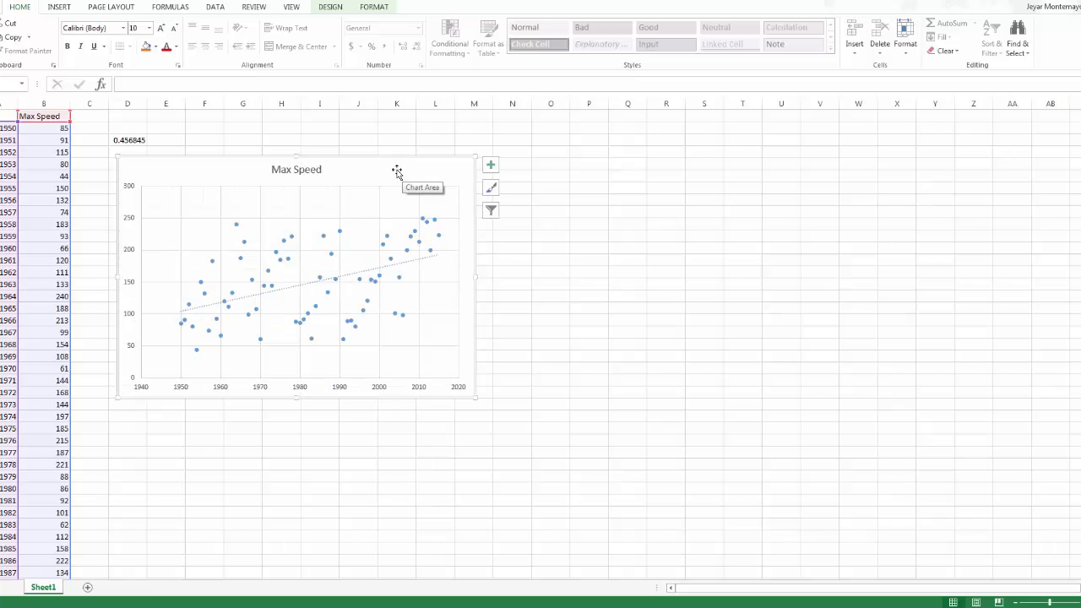
pyautogui.moveTo(397, 170); pyautogui.dragTo(372, 141)
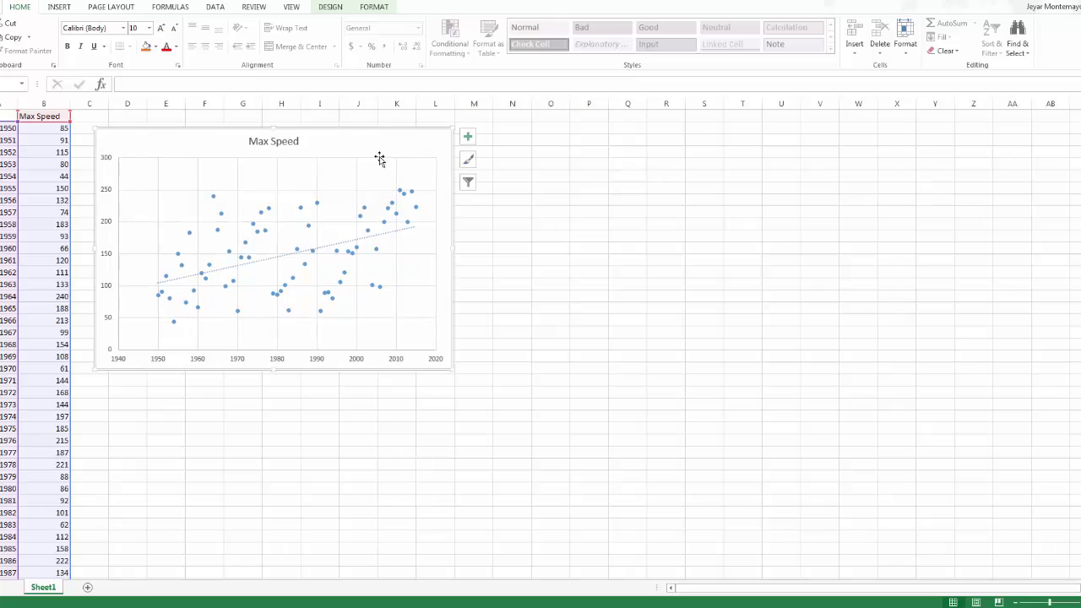